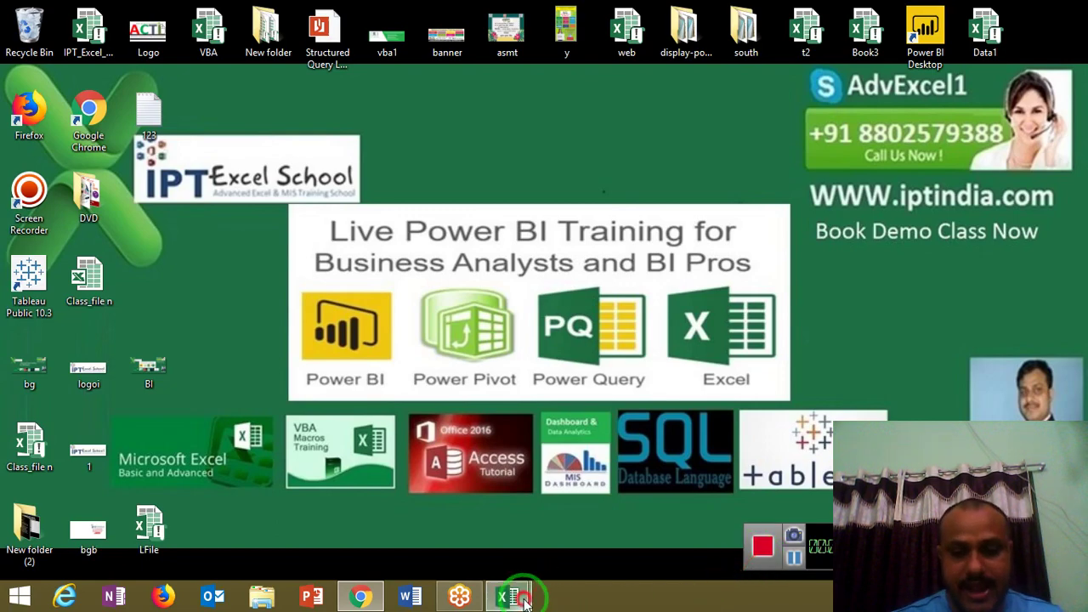
# Step: Switch to the Class_file n Excel window from the taskbar preview
pyautogui.moveTo(525, 600)
pyautogui.click(559, 553)
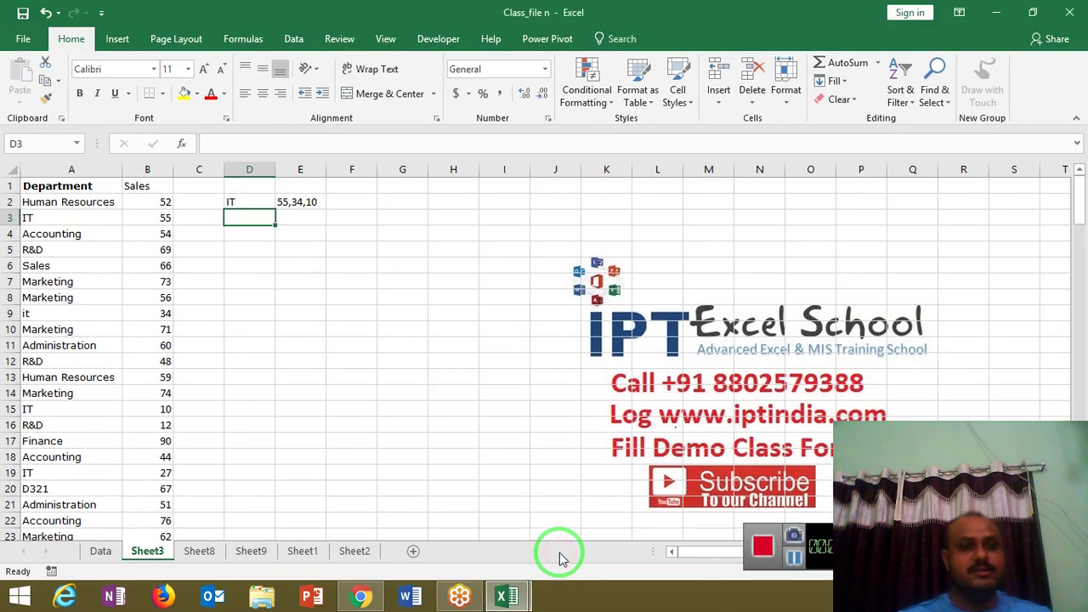
# Step: Clear the old 55,34,10 result from E2, keeping IT in D2
pyautogui.press('Up')
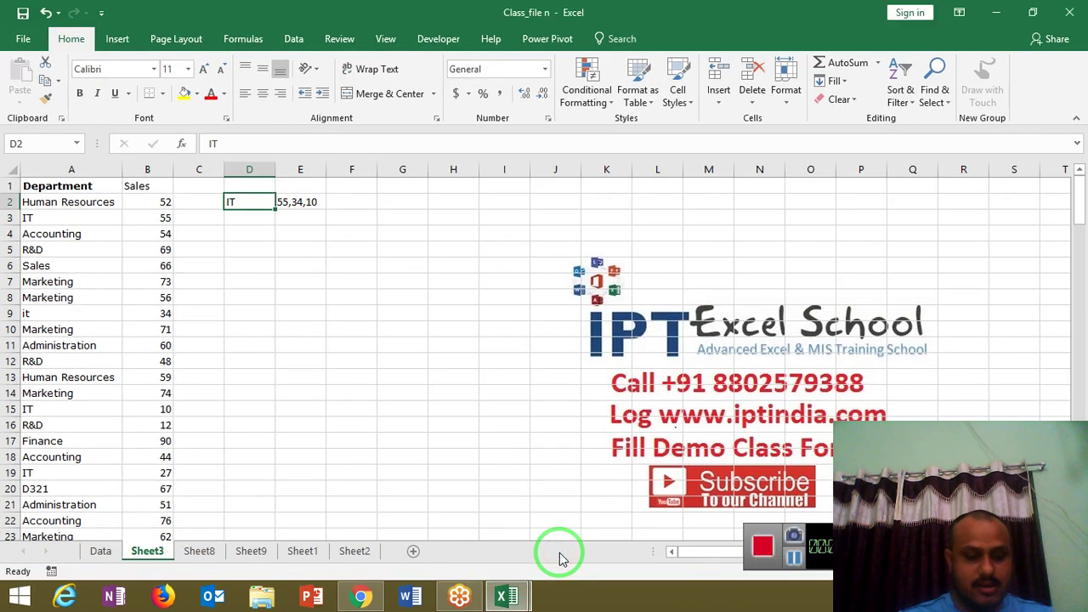
pyautogui.hotkey('shift', 'Right')
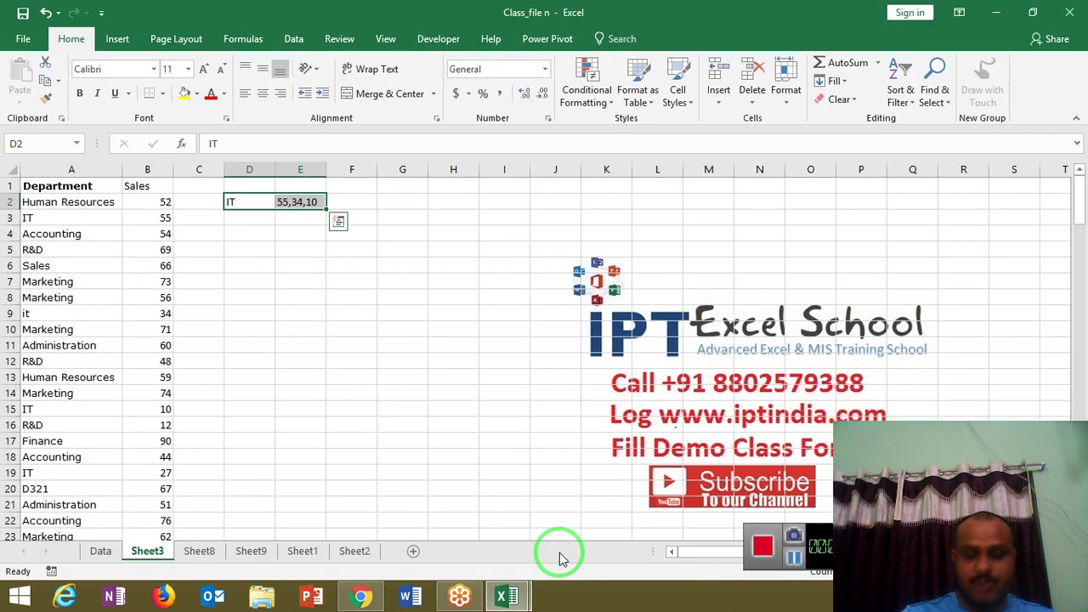
pyautogui.press('Right')
pyautogui.press('Delete')
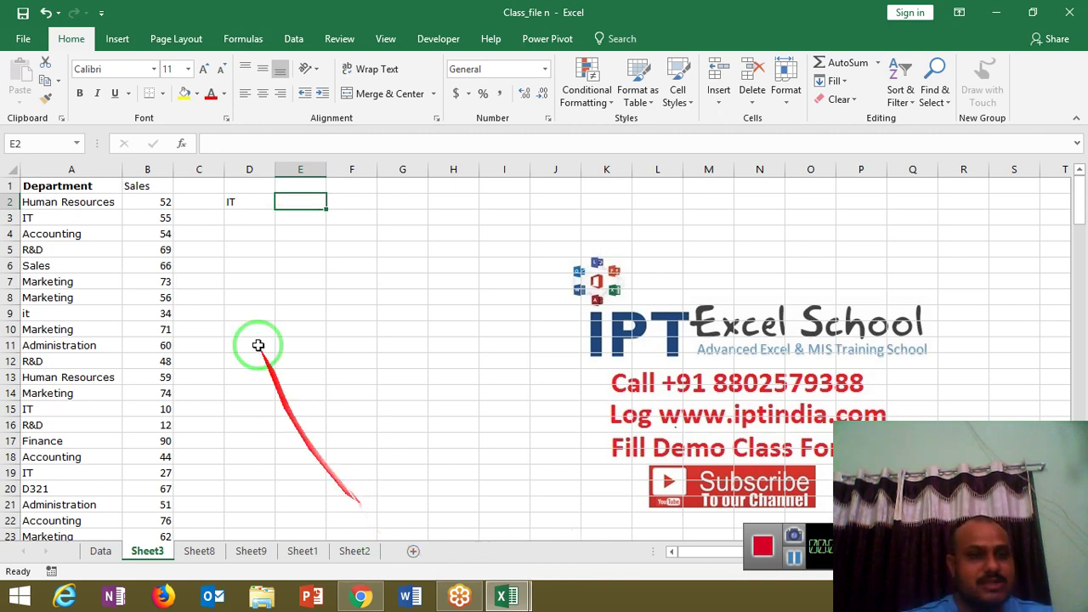
# Step: Highlight the department names A2:A15 and Sales values B2:B11 to explain the data
pyautogui.click(218, 261)
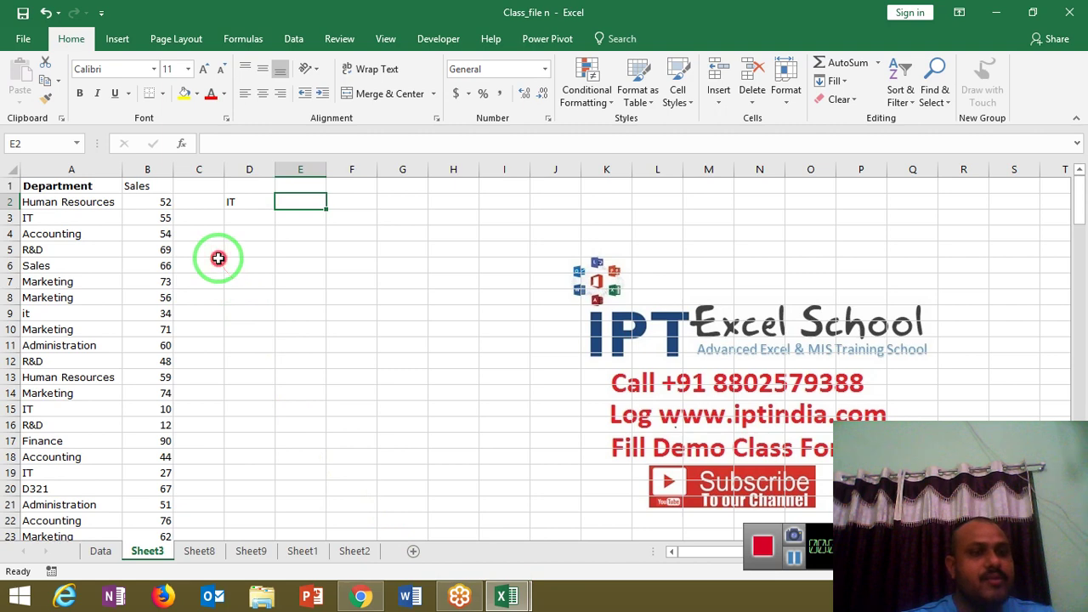
pyautogui.click(76, 167)
pyautogui.moveTo(63, 201); pyautogui.dragTo(54, 406)
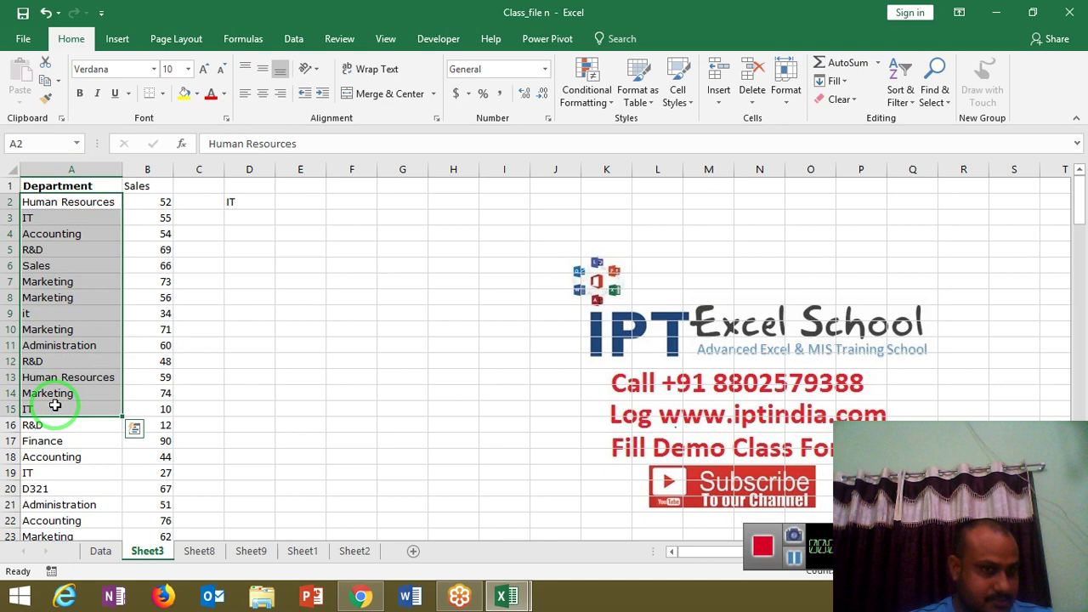
pyautogui.moveTo(163, 202); pyautogui.dragTo(158, 339)
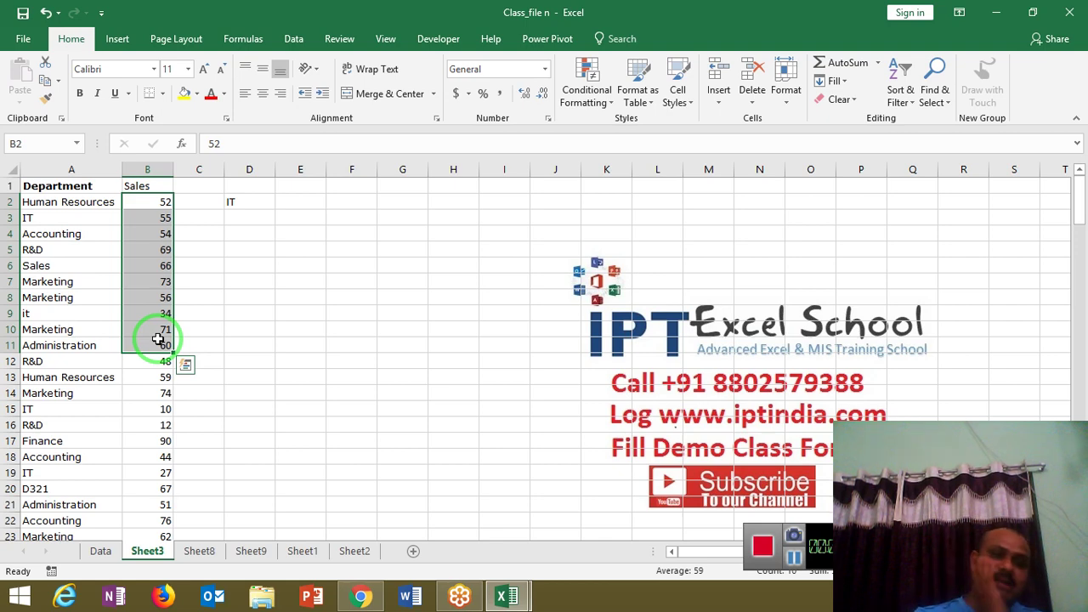
pyautogui.click(250, 200)
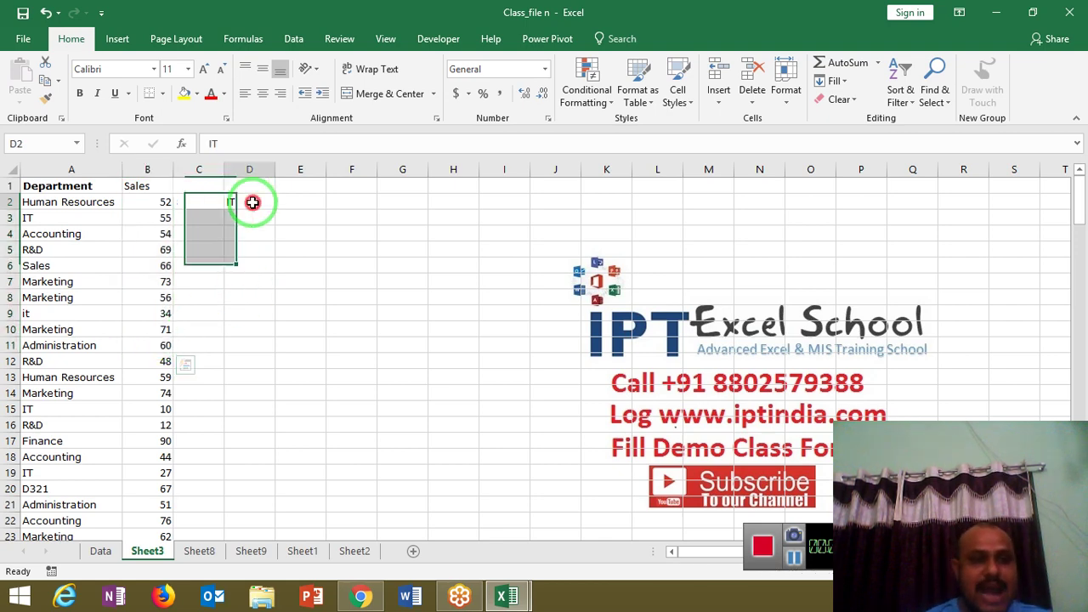
# Step: Enter =VLOOKUP(D2,A:B,2,0) in E2, which returns only 55
pyautogui.click(294, 204)
pyautogui.write('=v')
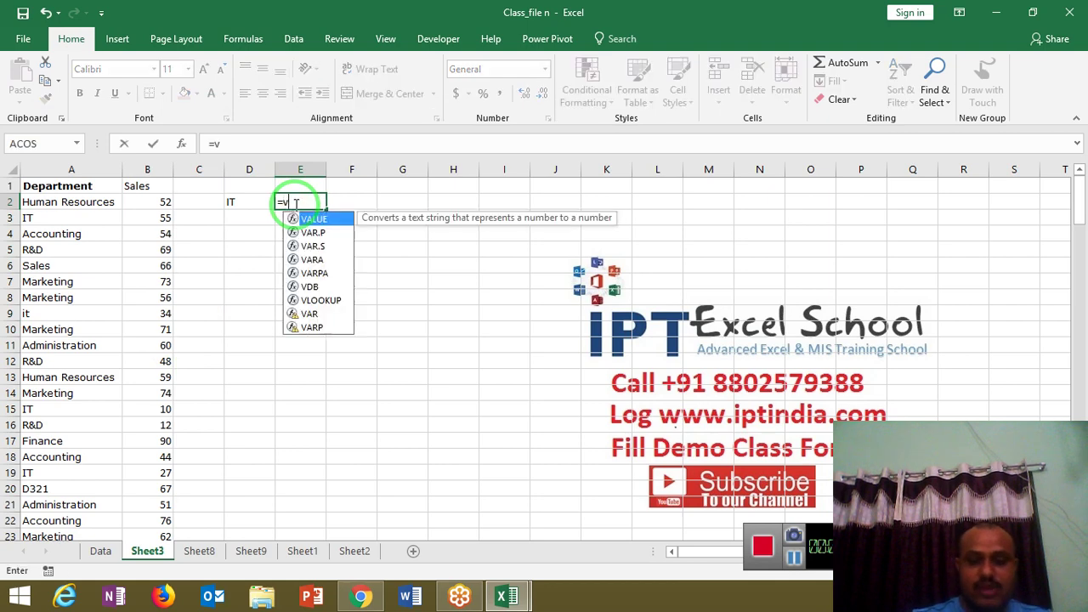
pyautogui.write('l')
pyautogui.press('Tab')
pyautogui.click(244, 209)
pyautogui.write(',')
pyautogui.moveTo(85, 168); pyautogui.dragTo(129, 164)
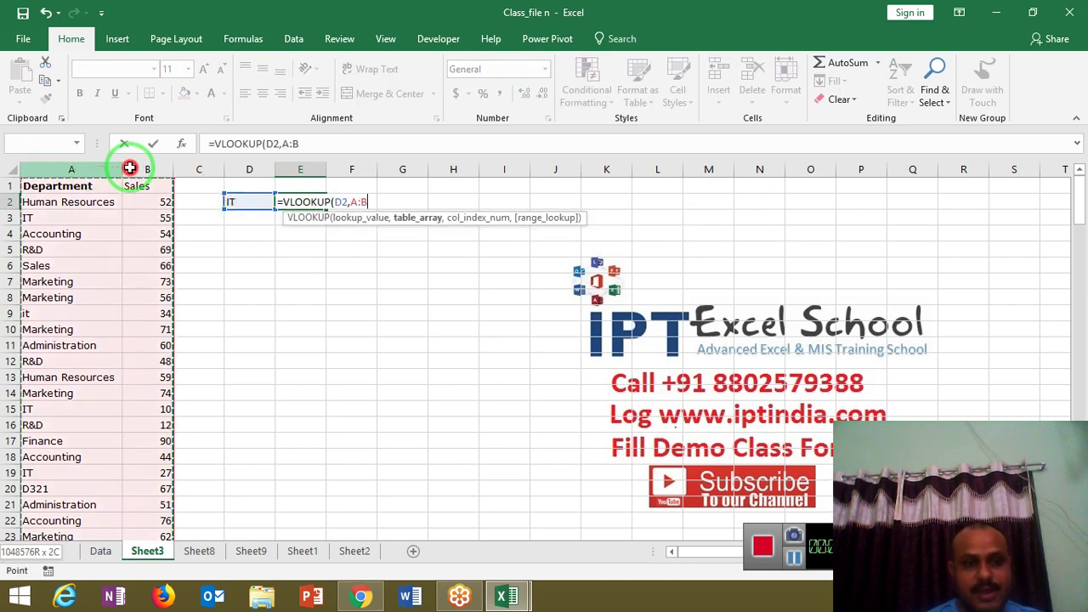
pyautogui.write(',2,0')
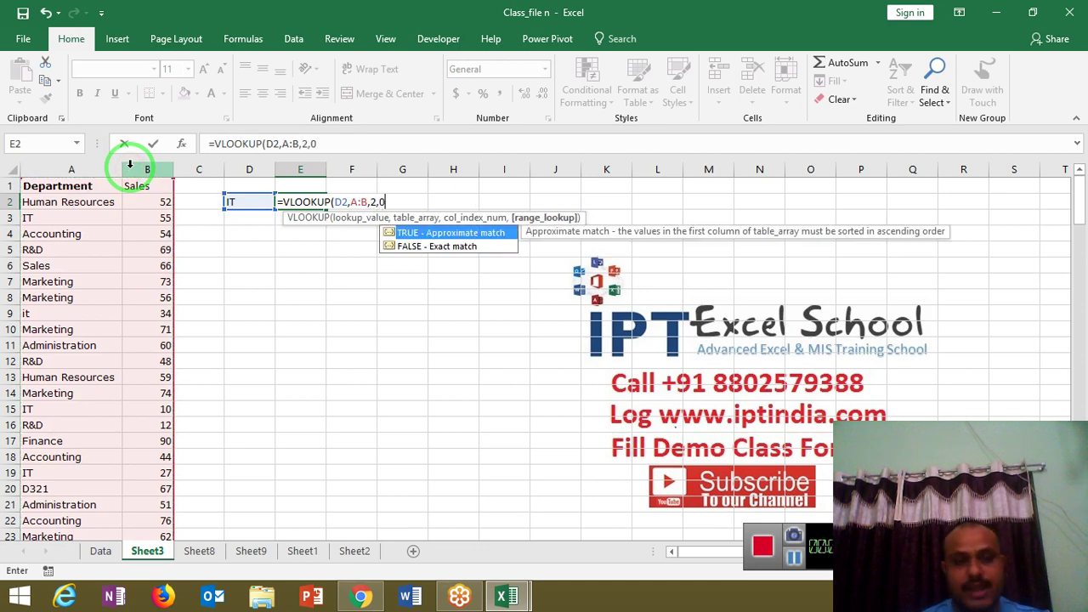
pyautogui.press('Return')
# Step: Type the desired output 55,34,10 into F2 for comparison
pyautogui.press('Up')
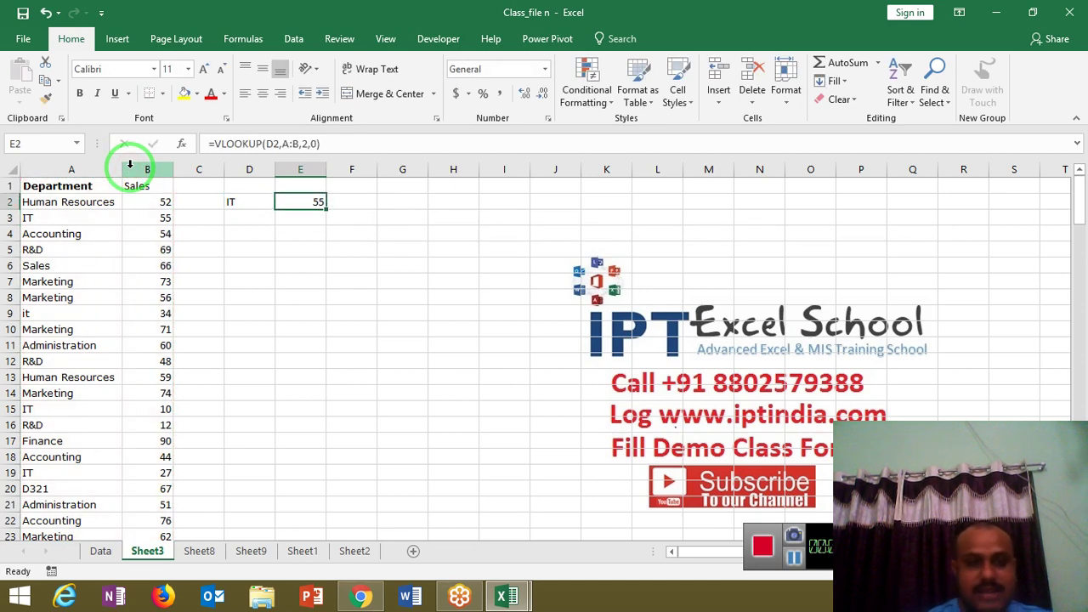
pyautogui.press('Right')
pyautogui.write('55,34,1')
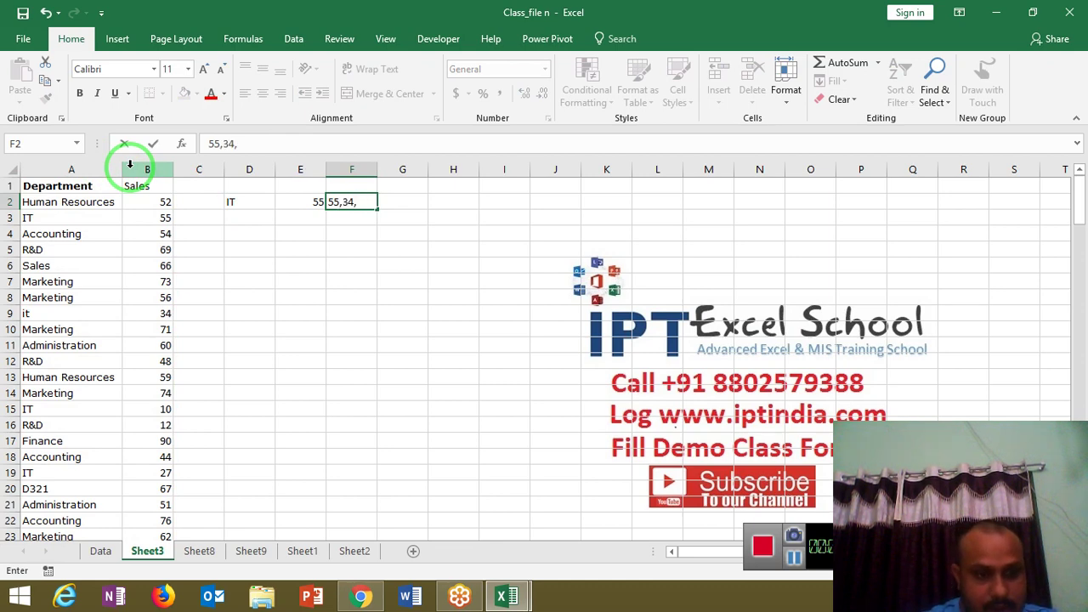
pyautogui.write('0')
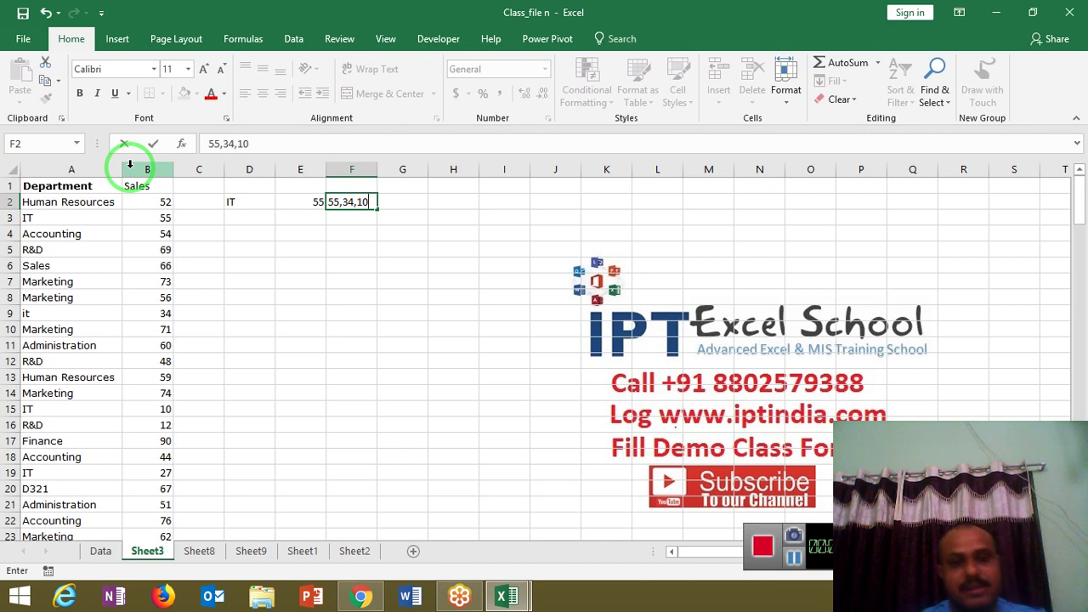
pyautogui.press('Return')
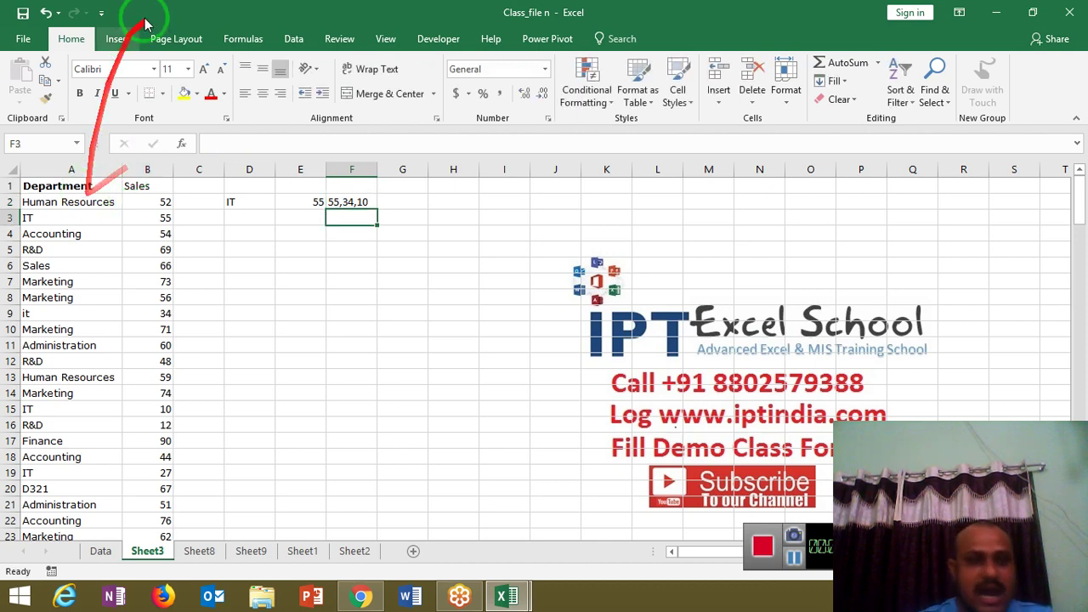
pyautogui.click(440, 45)
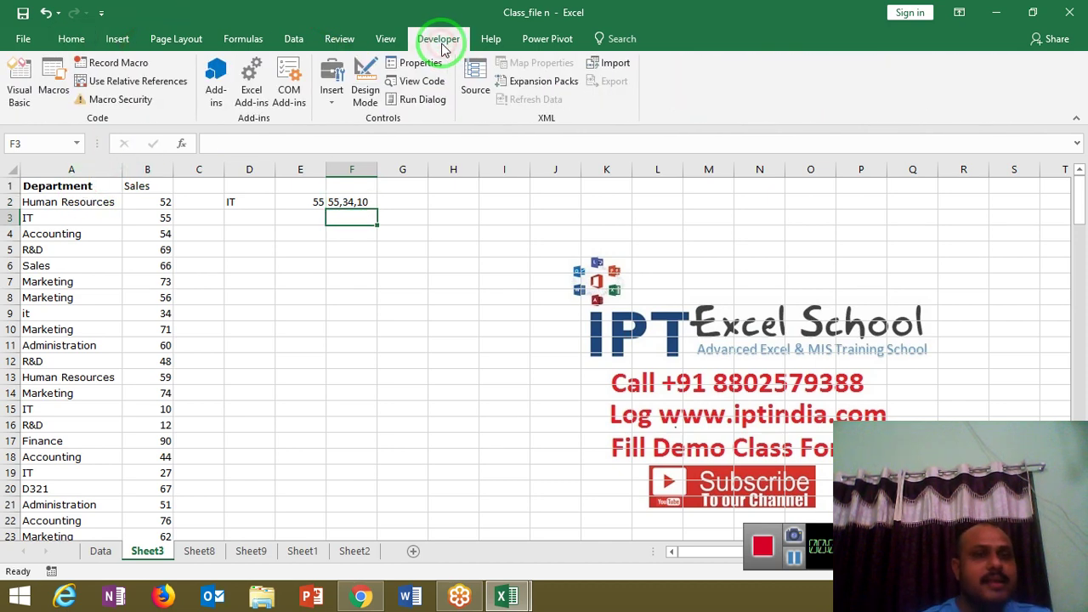
# Step: Open the VBA editor and insert a new module, Module11
pyautogui.click(18, 95)
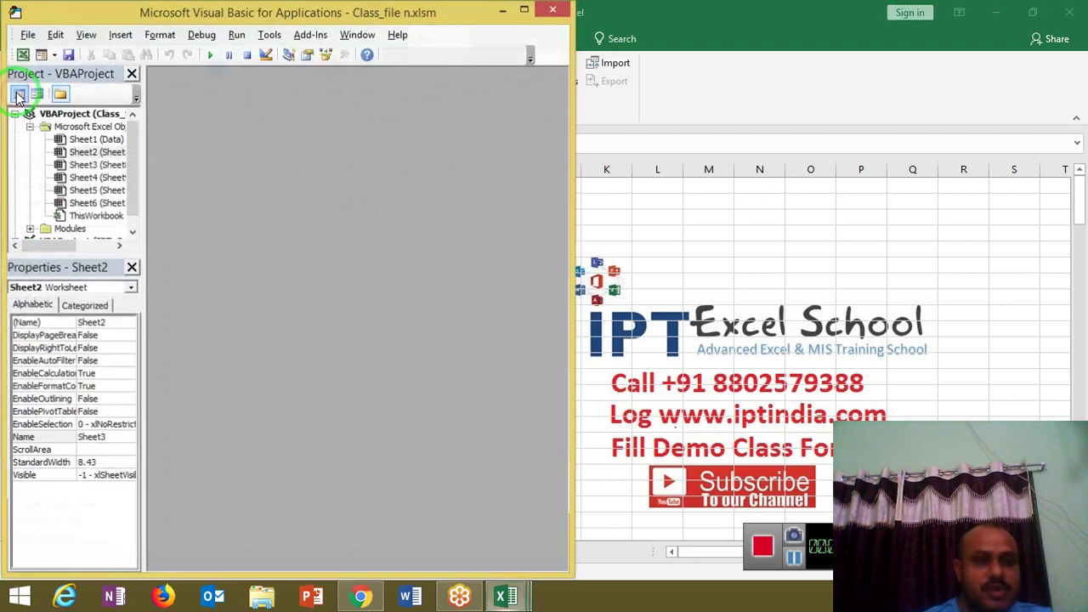
pyautogui.click(128, 39)
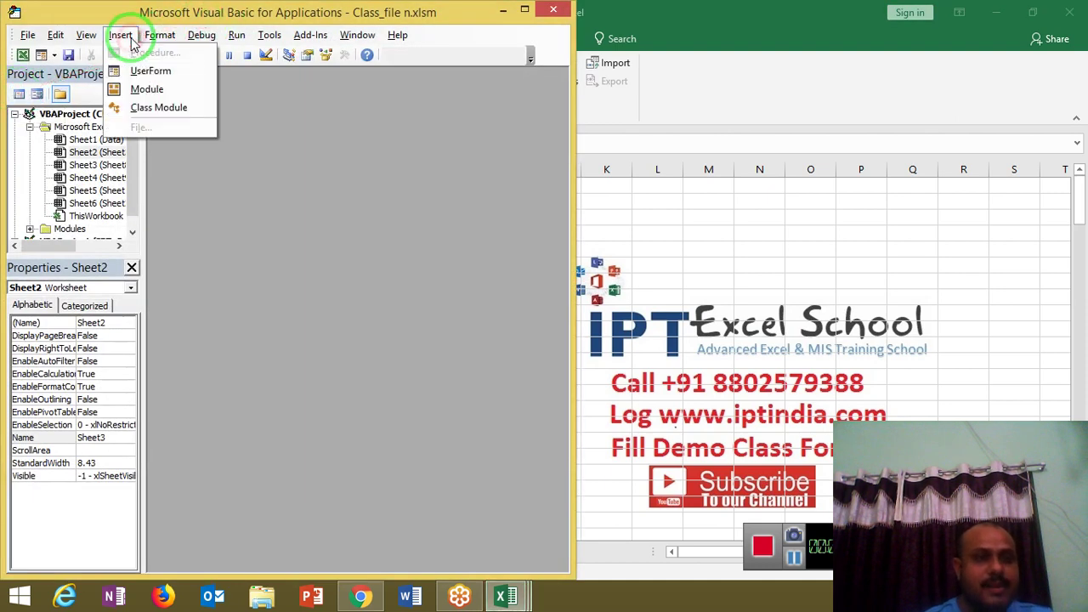
pyautogui.click(136, 90)
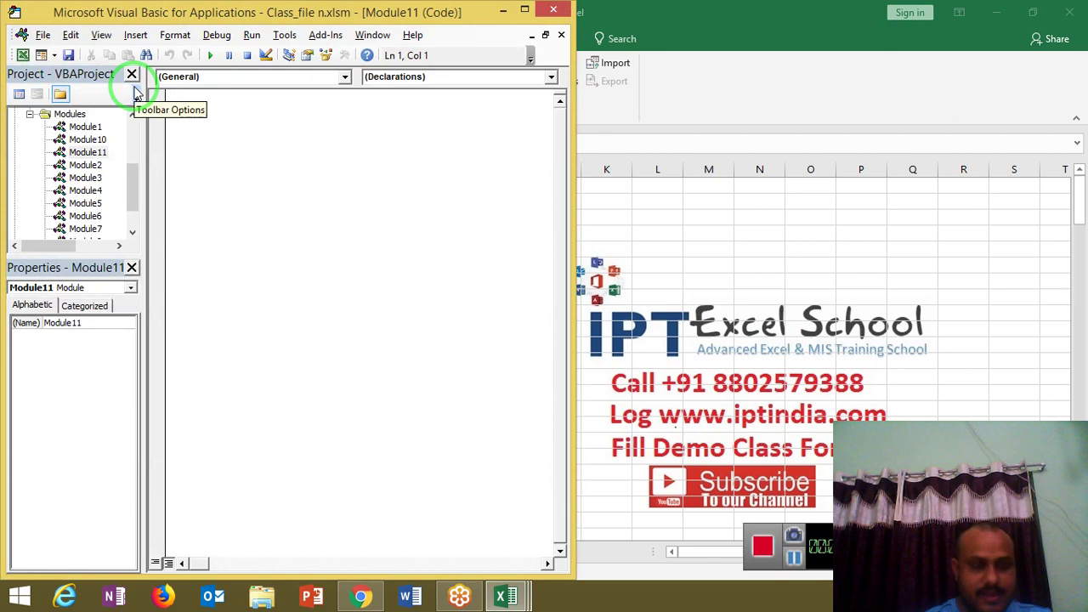
# Step: Write the header Function AVLookup(N As Variant, r As Range) and return to Excel
pyautogui.write('function ')
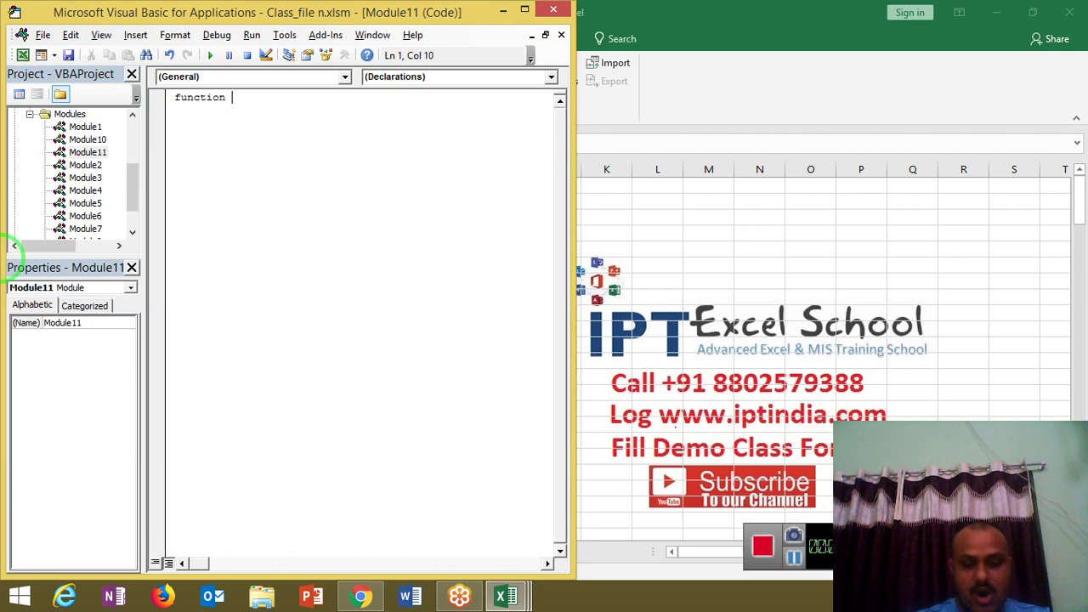
pyautogui.write('AVLoo')
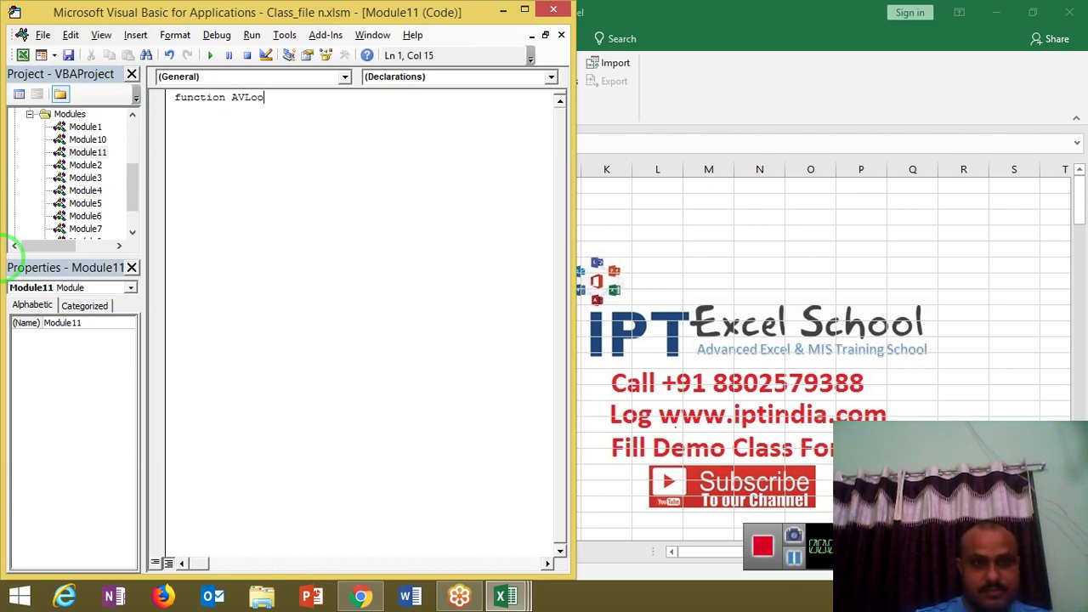
pyautogui.write('kup(')
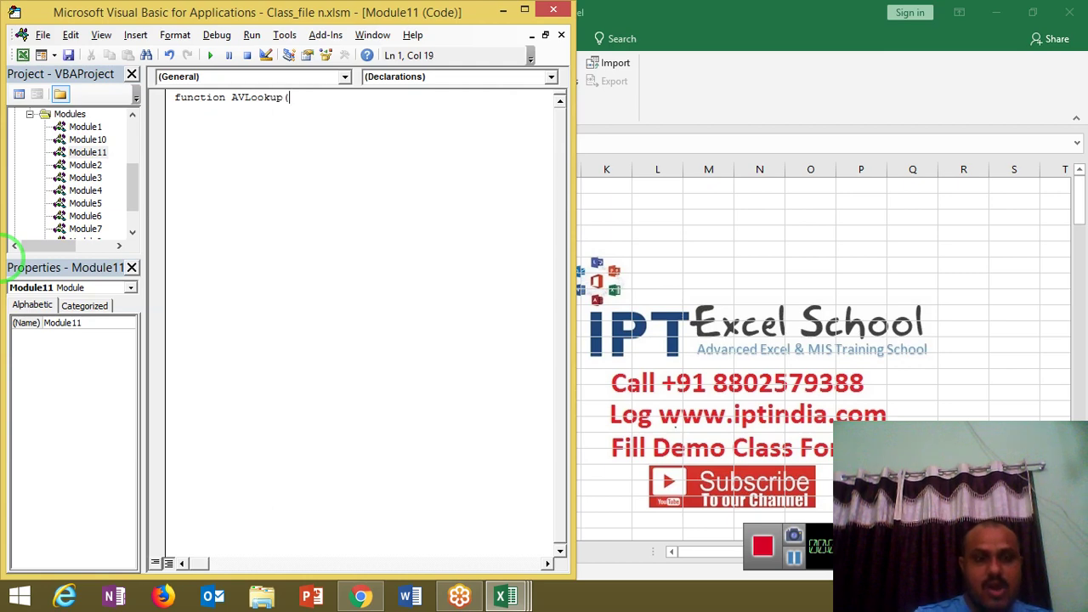
pyautogui.write('n')
pyautogui.press('BackSpace')
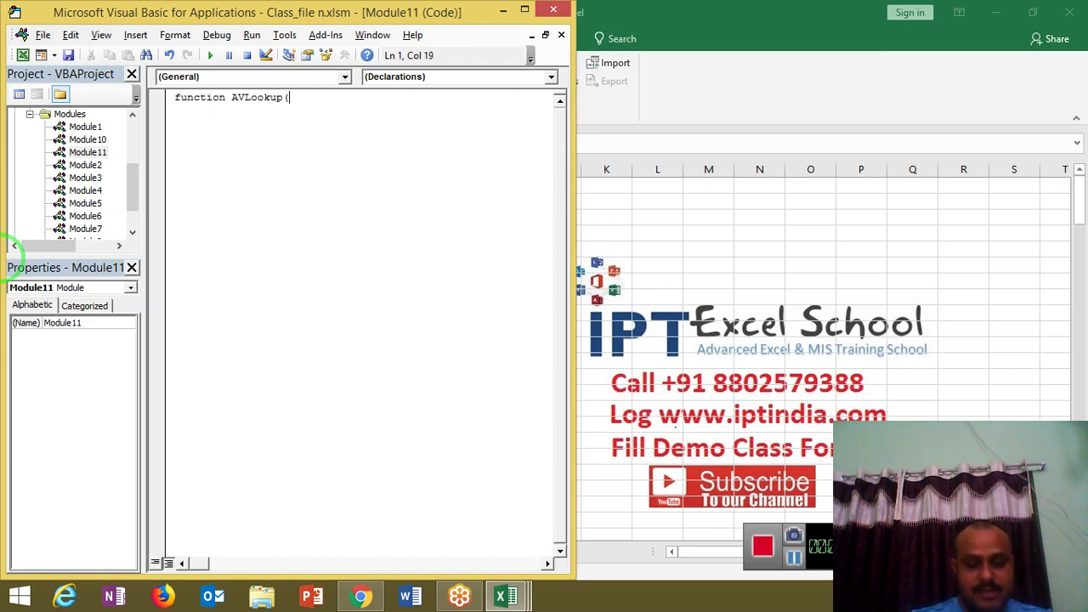
pyautogui.write('N ')
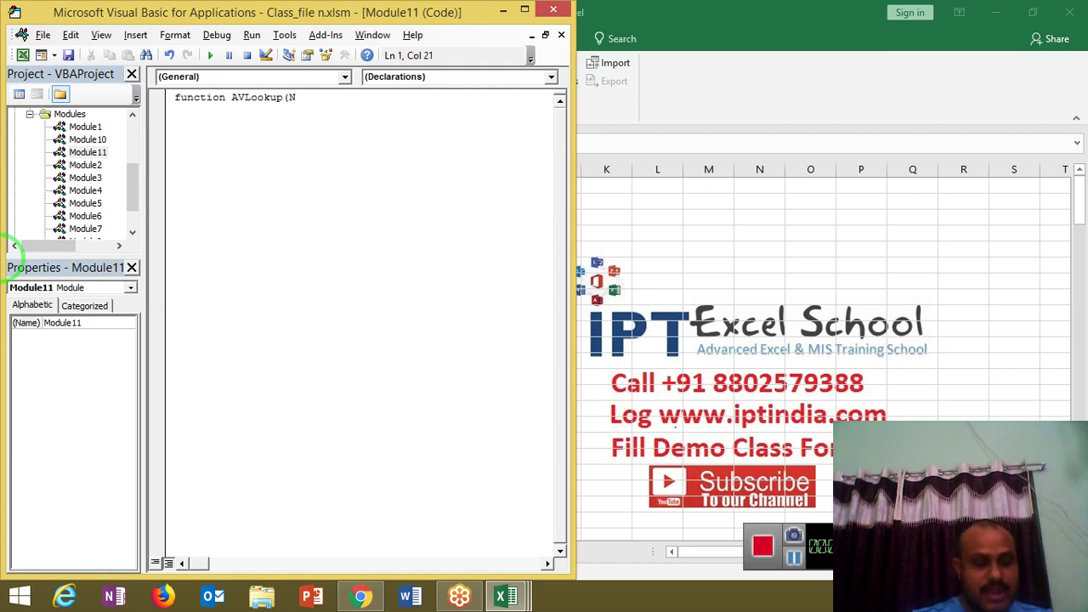
pyautogui.write('as veri')
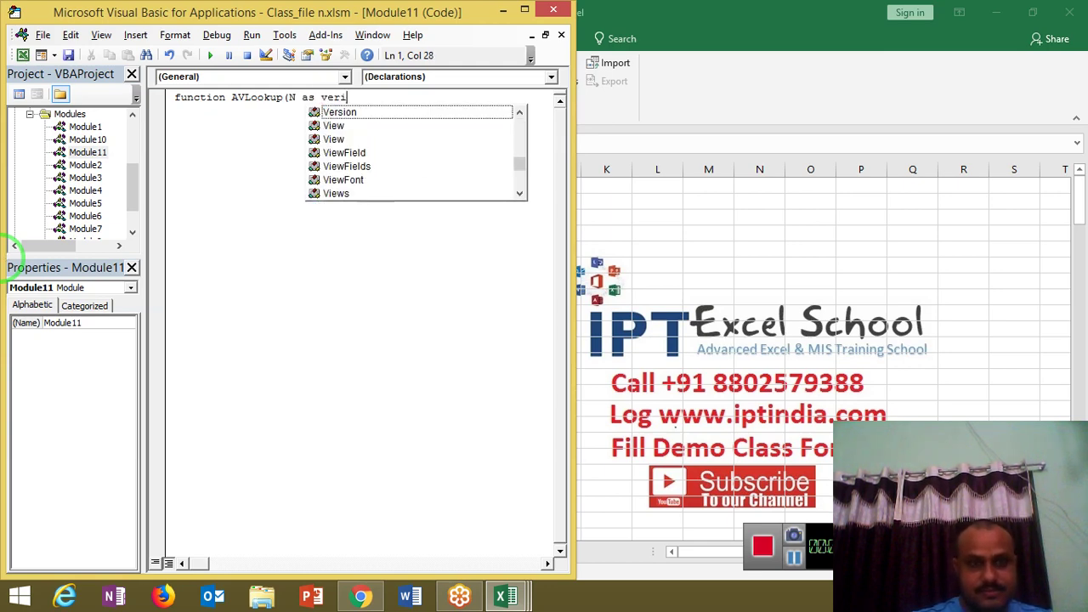
pyautogui.press('BackSpace')
pyautogui.press('BackSpace')
pyautogui.press('BackSpace')
pyautogui.write('a')
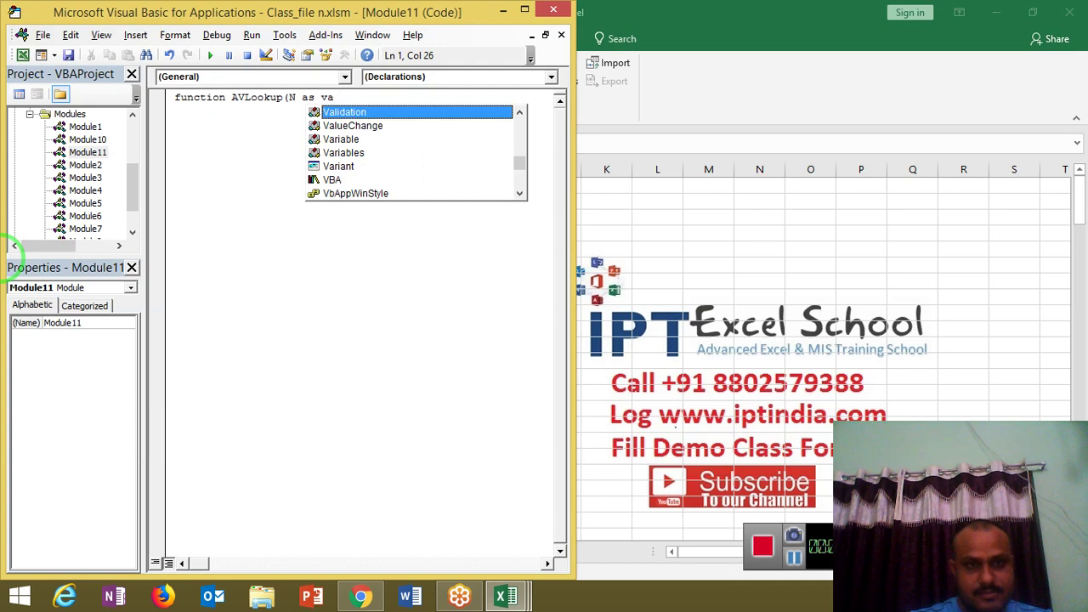
pyautogui.press('Down')
pyautogui.press('Down')
pyautogui.press('Down')
pyautogui.press('Down')
pyautogui.press('Tab')
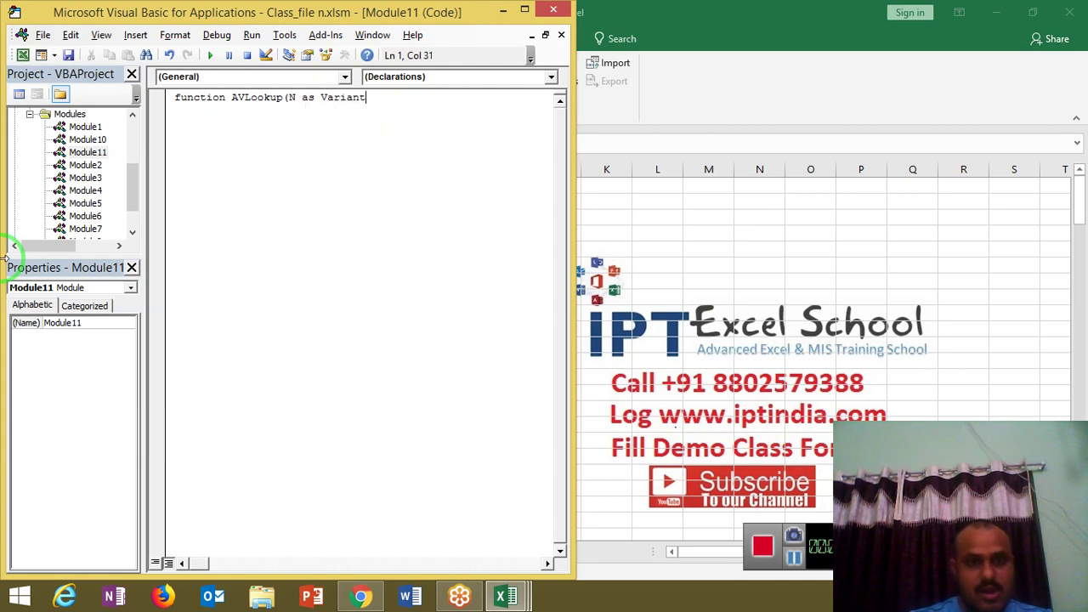
pyautogui.write(',as ra')
pyautogui.press('Tab')
pyautogui.write(')')
pyautogui.press('Return')
pyautogui.press('Return')
pyautogui.press('Return')
pyautogui.hotkey('alt', 'F11')
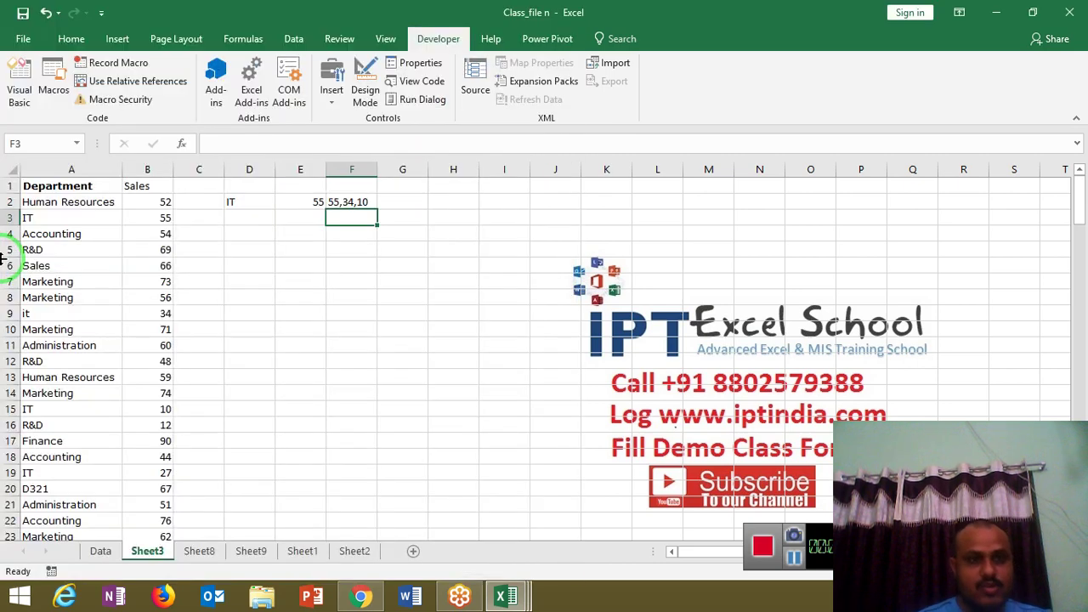
# Step: Enter =AVLookup(D2,A2:A106) in E3, which shows 0, then return to the code
pyautogui.press('Left')
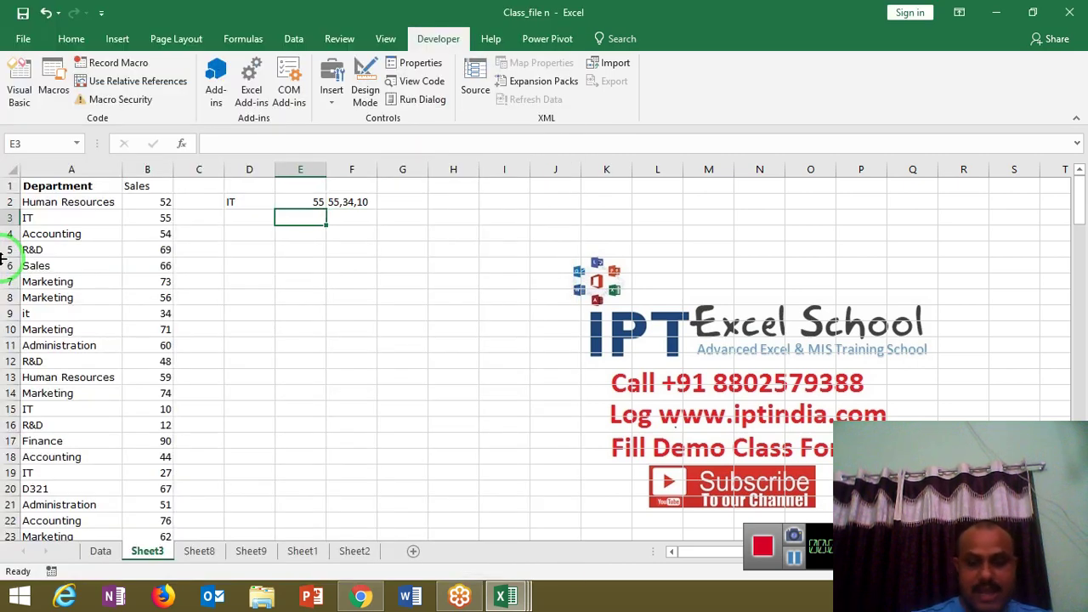
pyautogui.write('=a')
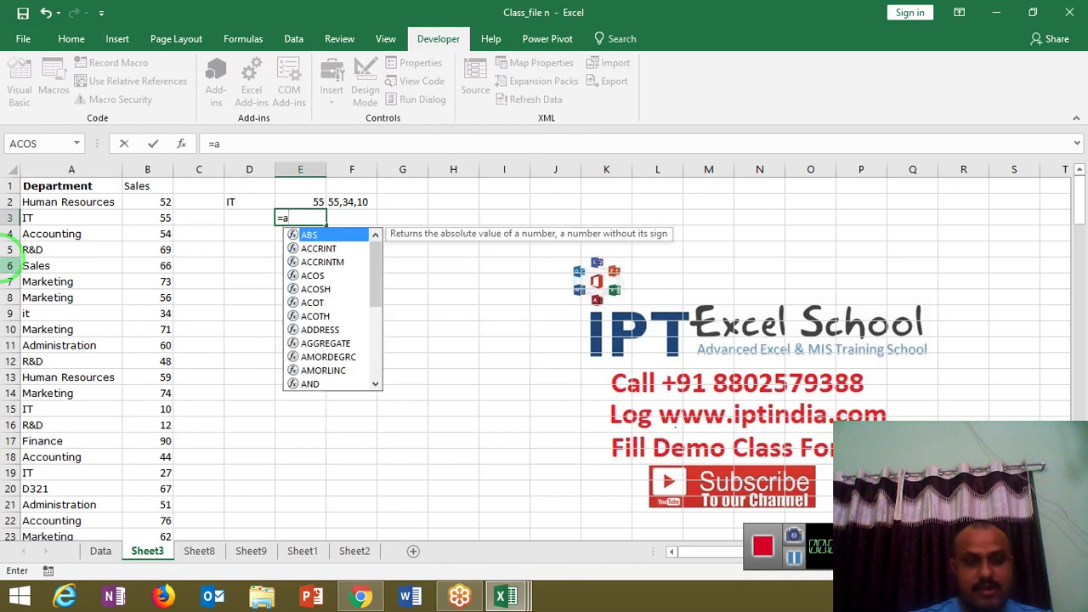
pyautogui.write('VLookup(')
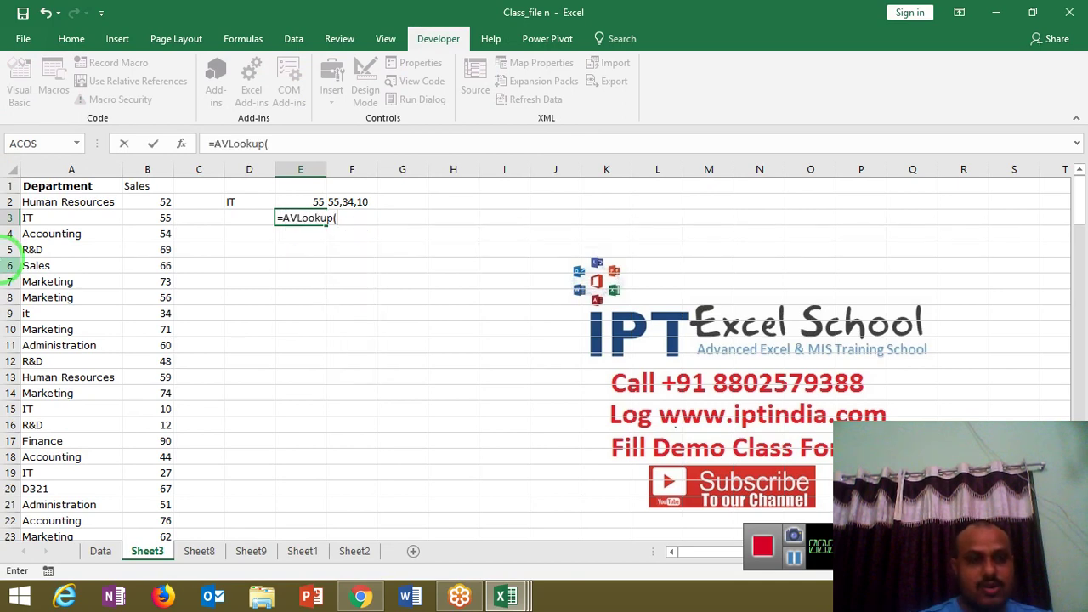
pyautogui.click(236, 201)
pyautogui.write(',')
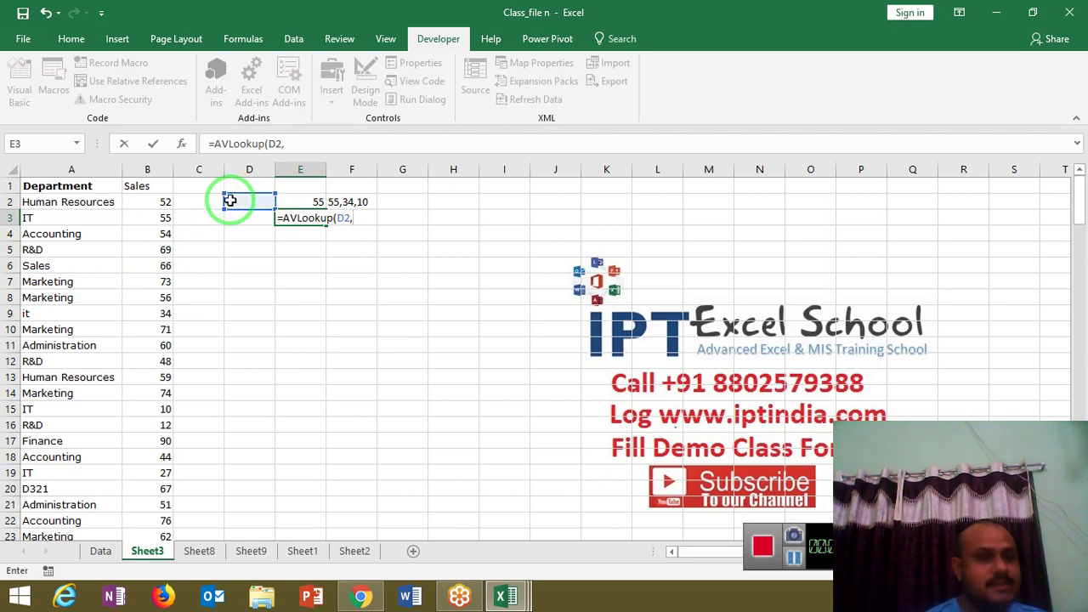
pyautogui.click(53, 201)
pyautogui.hotkey('ctrl', 'shift', 'Down')
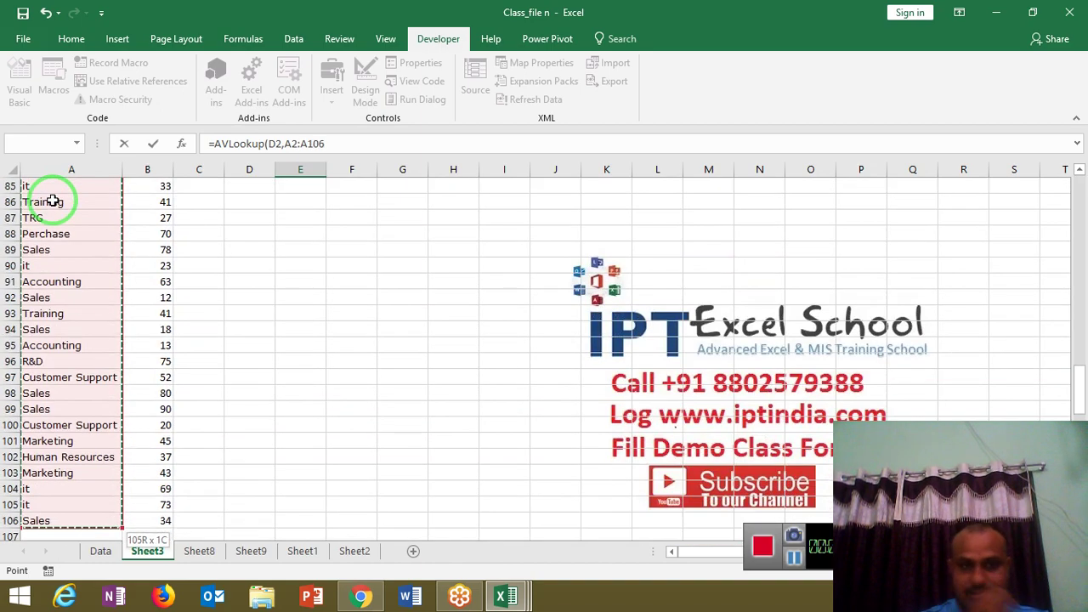
pyautogui.hotkey('ctrl', 'Return')
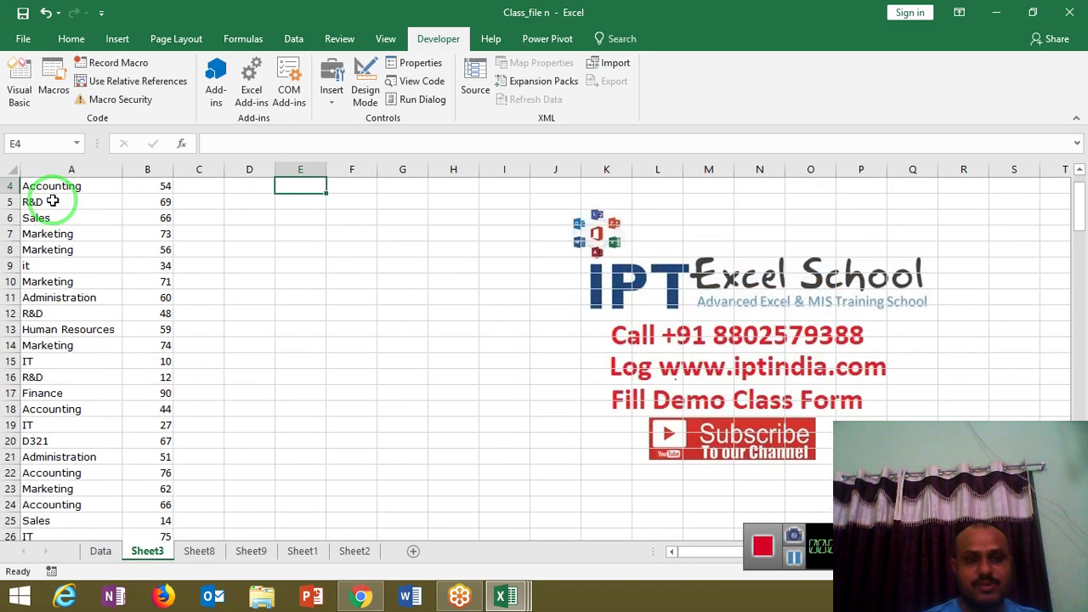
pyautogui.hotkey('alt', 'F11')
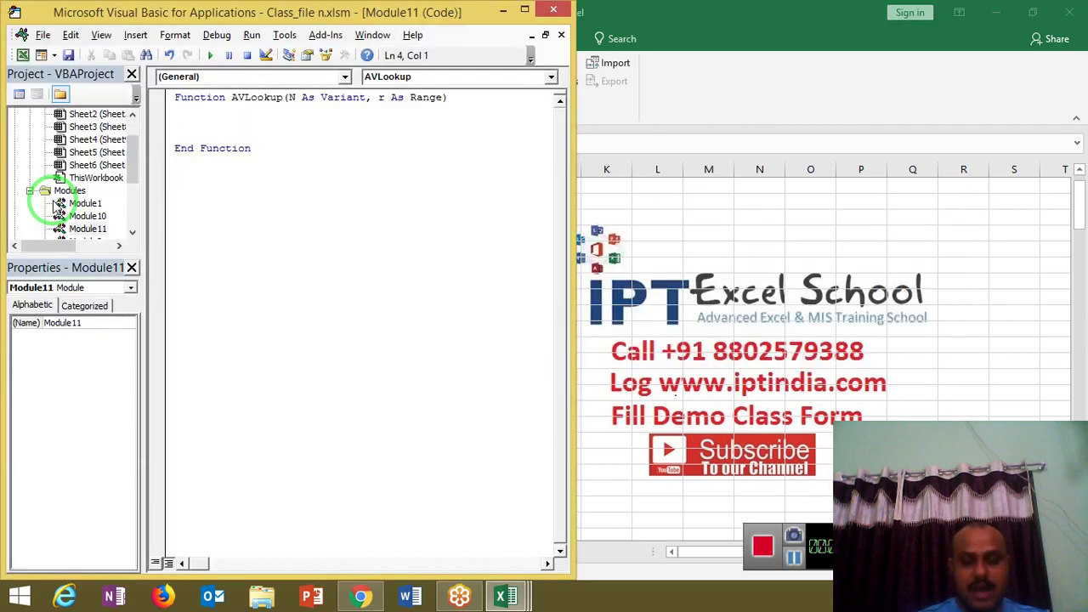
# Step: Declare Dim k As Range and add a For Each k In r loop
pyautogui.press('Return')
pyautogui.press('Up')
pyautogui.press('Up')
pyautogui.write('dim k as Ra')
pyautogui.press('Tab')
pyautogui.press('Return')
pyautogui.press('Return')
pyautogui.write('for')
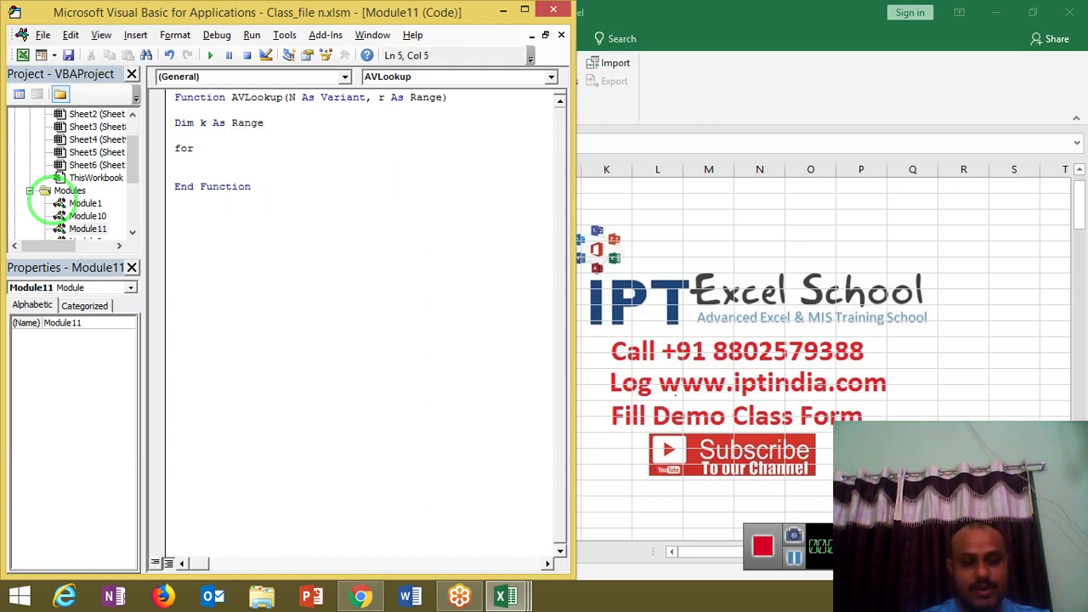
pyautogui.write('each k')
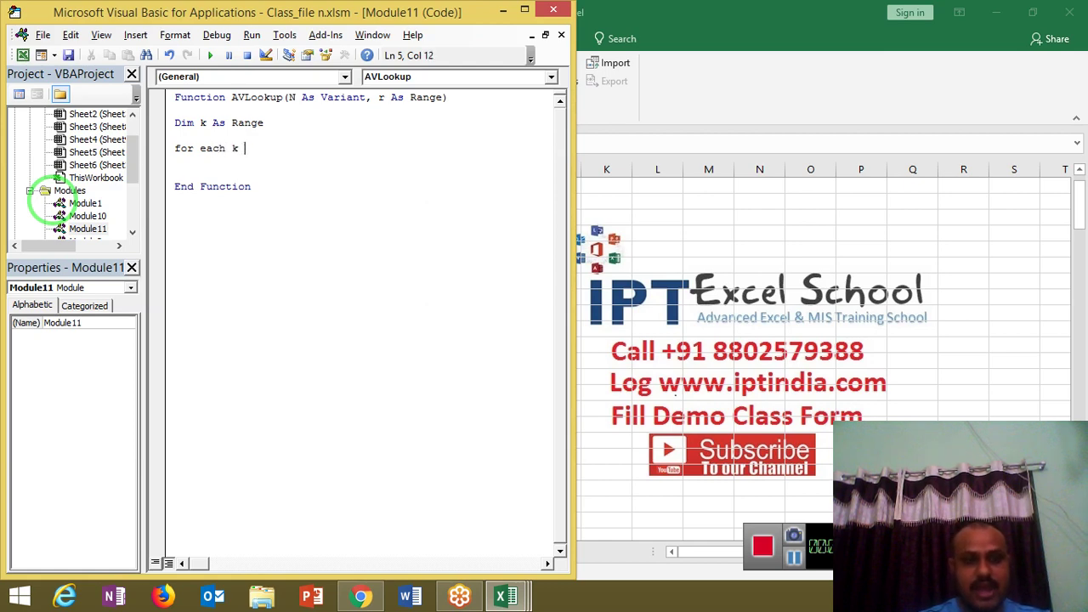
pyautogui.write(' r')
pyautogui.press('Return')
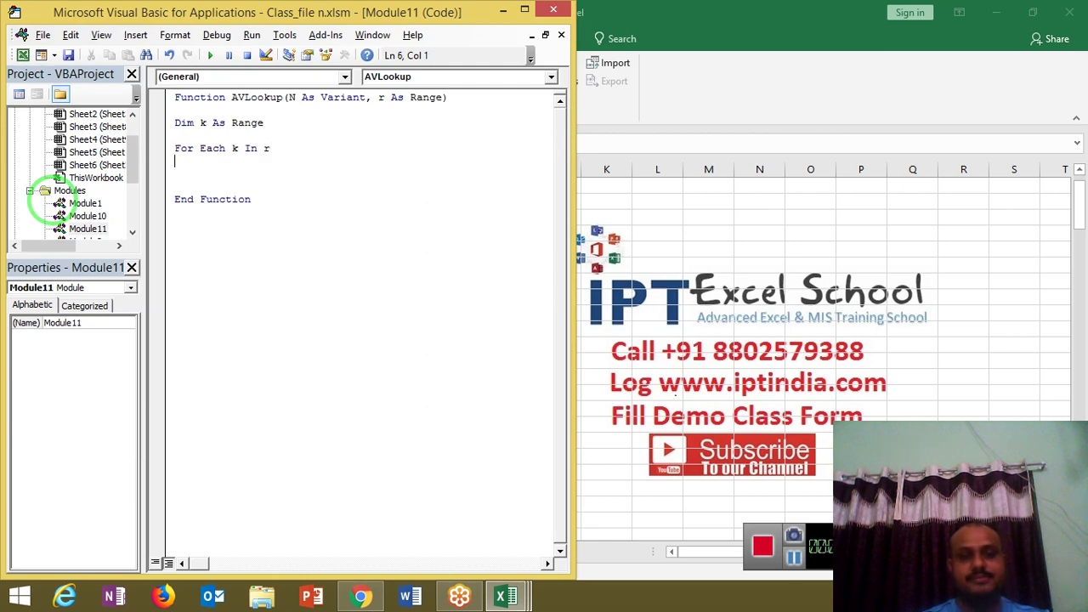
pyautogui.press('Return')
# Step: Add the test If k.Value = N Then, and begin declaring c As String
pyautogui.write('if k')
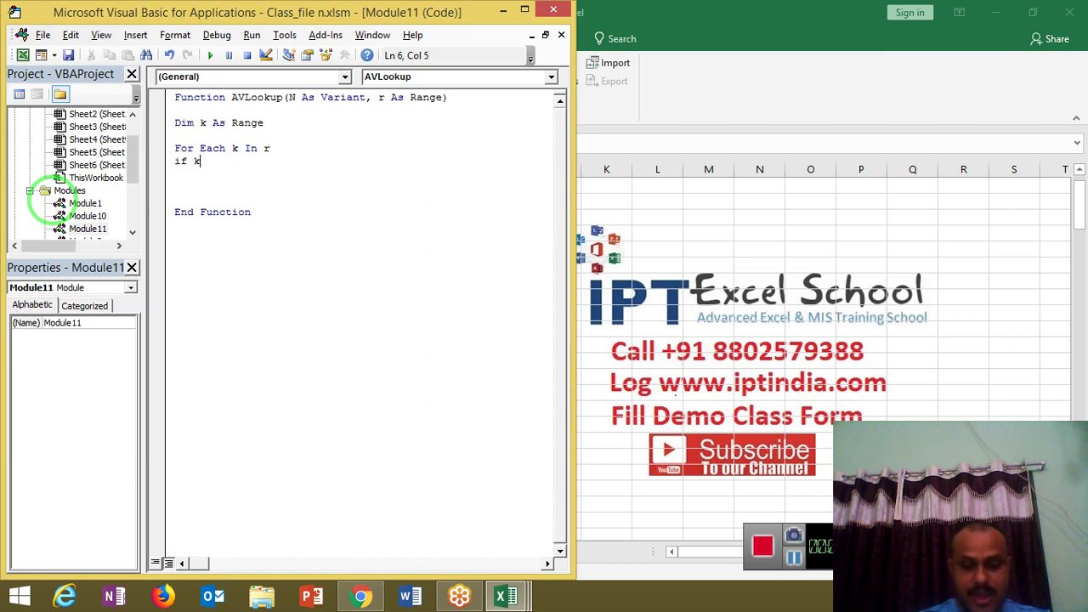
pyautogui.write('.v')
pyautogui.press('Down')
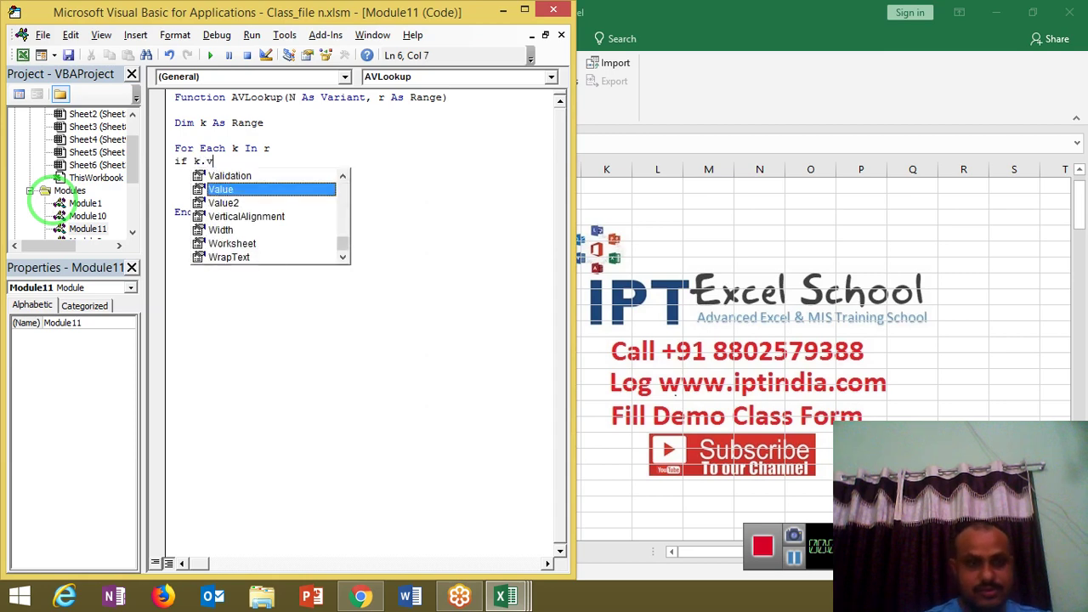
pyautogui.press('Tab')
pyautogui.write('=')
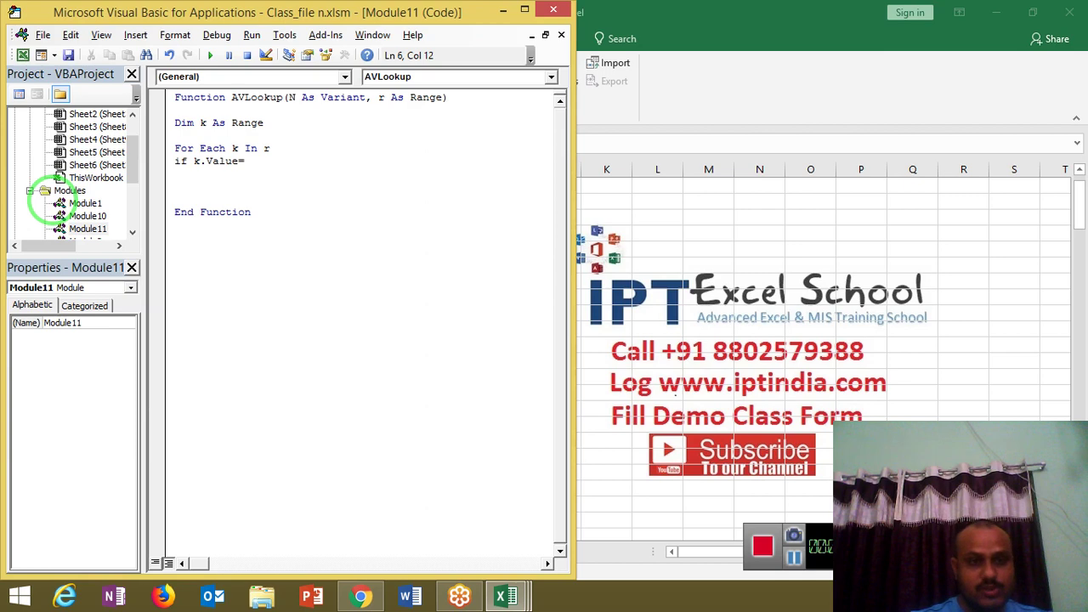
pyautogui.write('n then')
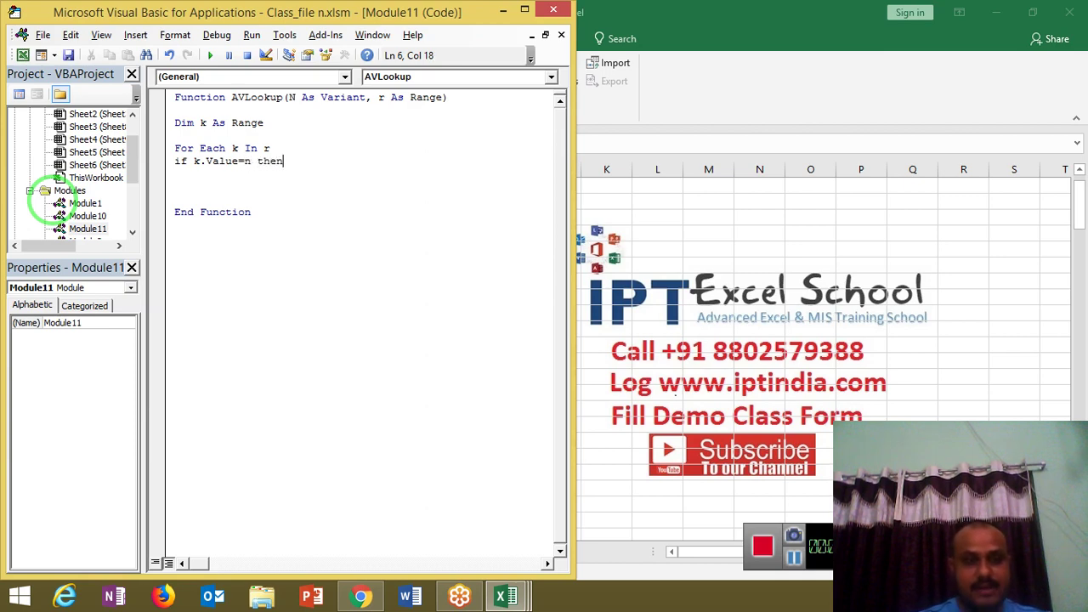
pyautogui.press('Return')
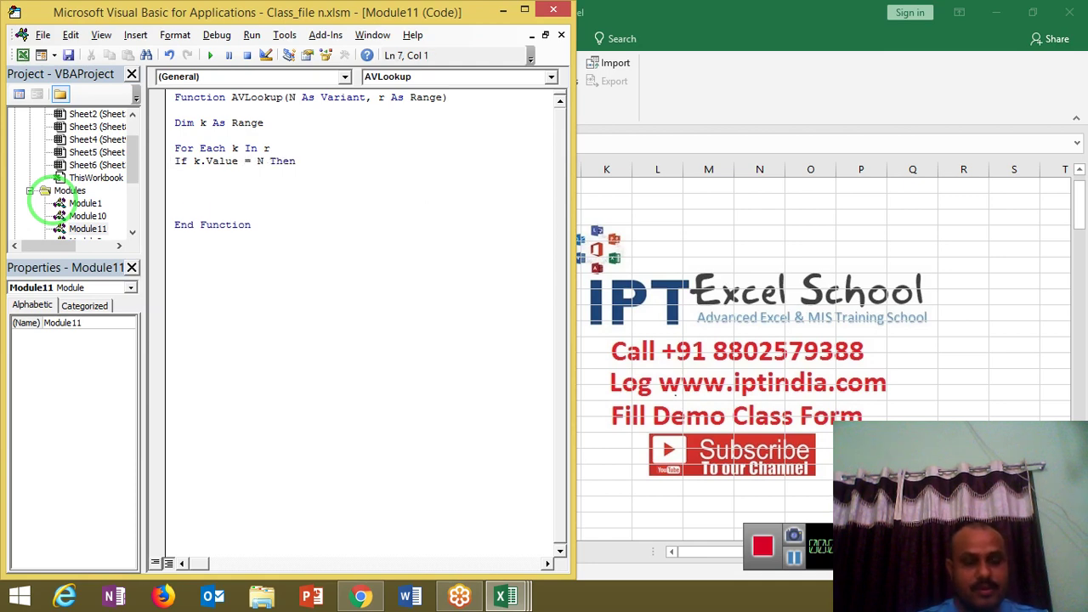
pyautogui.press('Up')
pyautogui.press('Up')
pyautogui.press('Up')
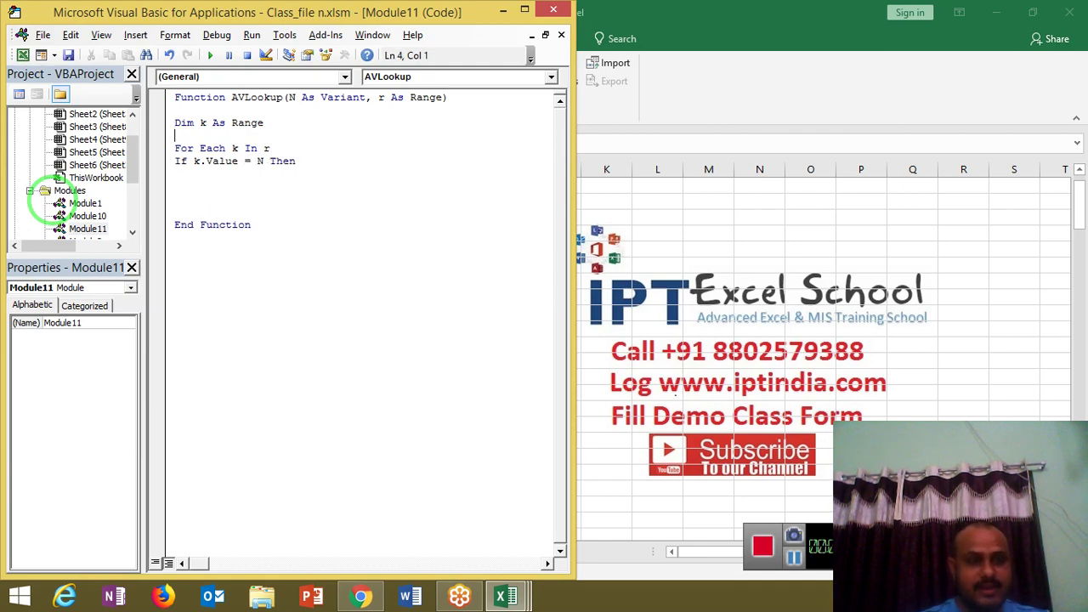
pyautogui.write('fim c as ')
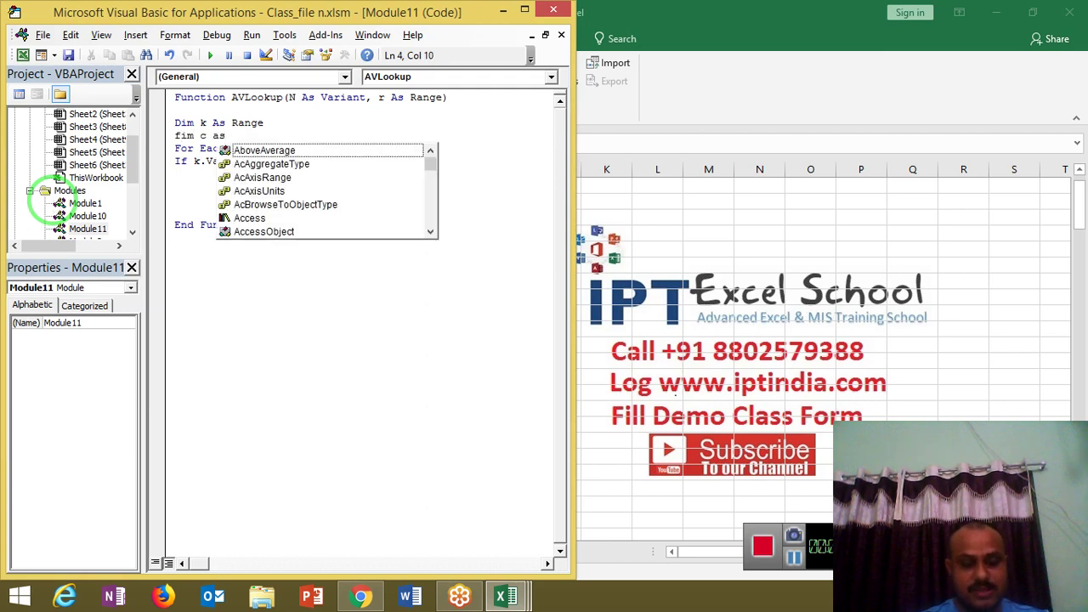
pyautogui.write('stri')
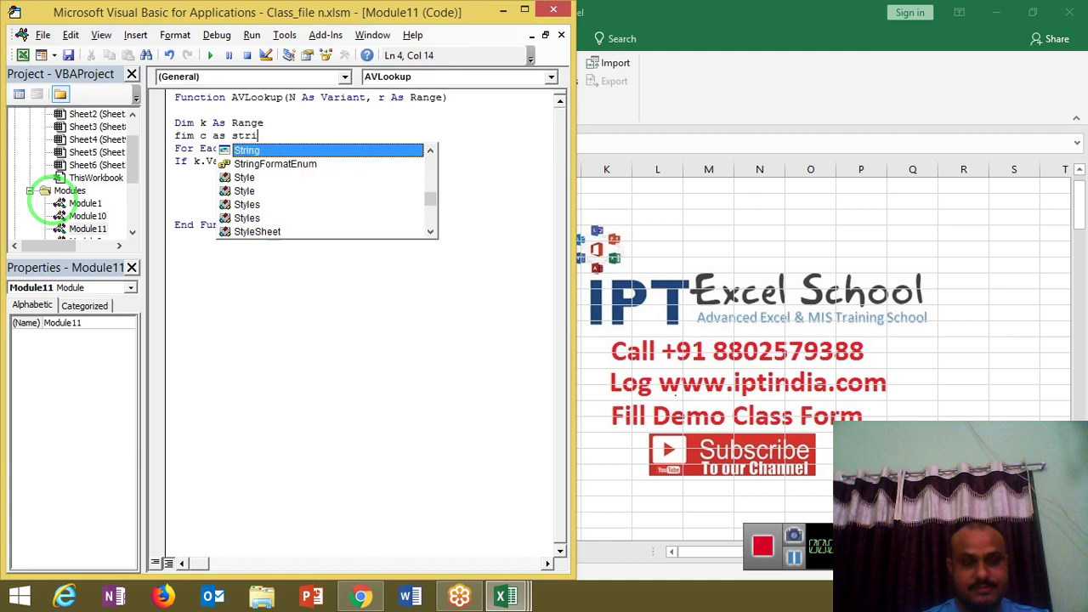
# Step: Finish the Dim c As String declaration
pyautogui.press('Return')
pyautogui.press('Return')
pyautogui.press('BackSpace')
pyautogui.write('D')
pyautogui.press('Down')
pyautogui.press('Down')
pyautogui.press('Down')
pyautogui.press('Down')
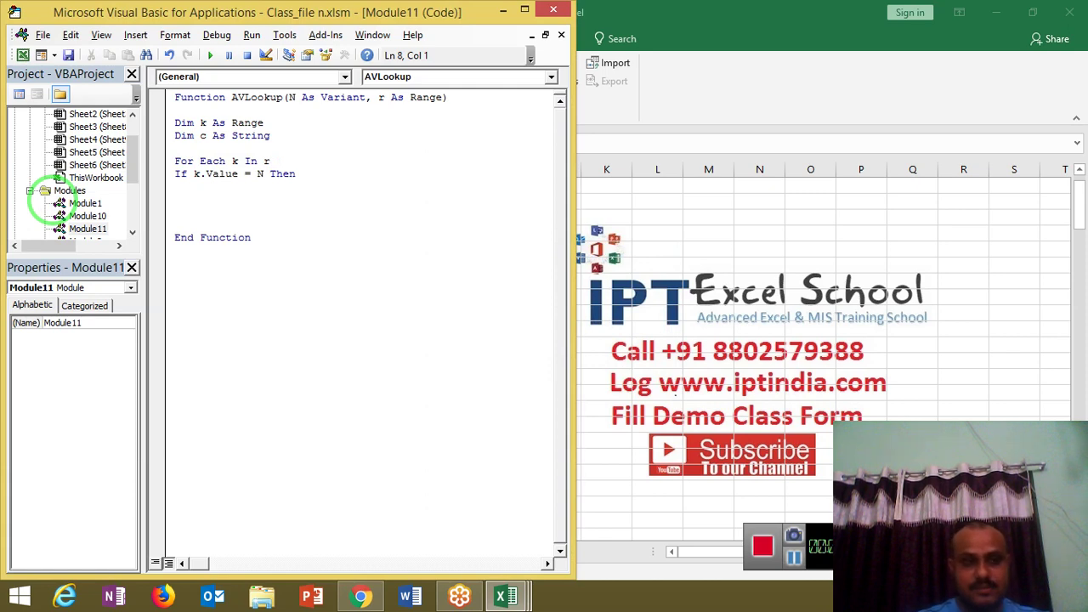
# Step: Inside the If block, append a comma and k.Offset(0,1).Value to c
pyautogui.write('c=c & ')
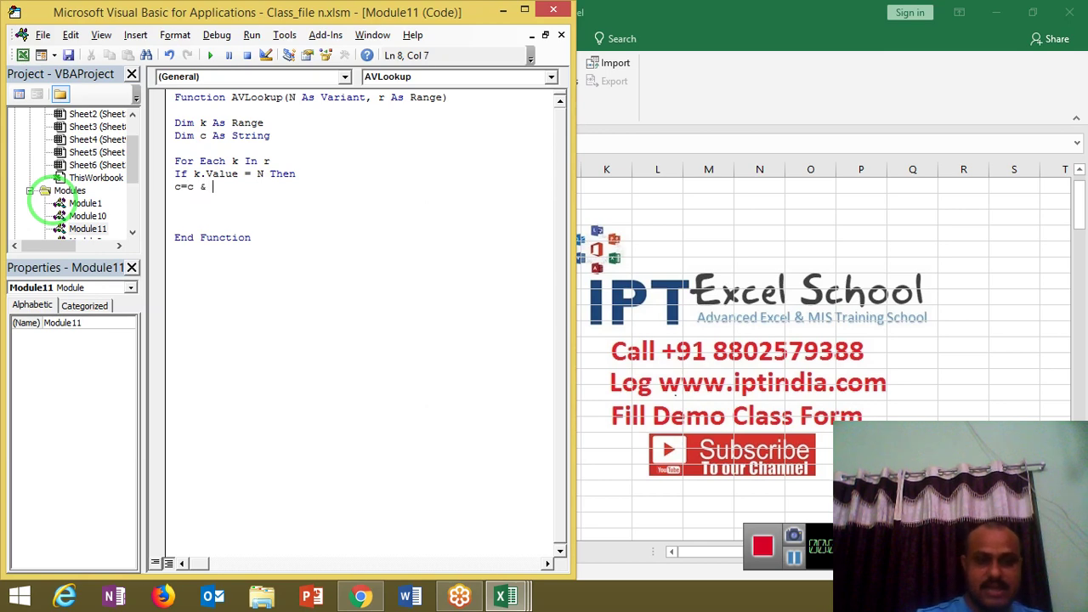
pyautogui.write('"," & k')
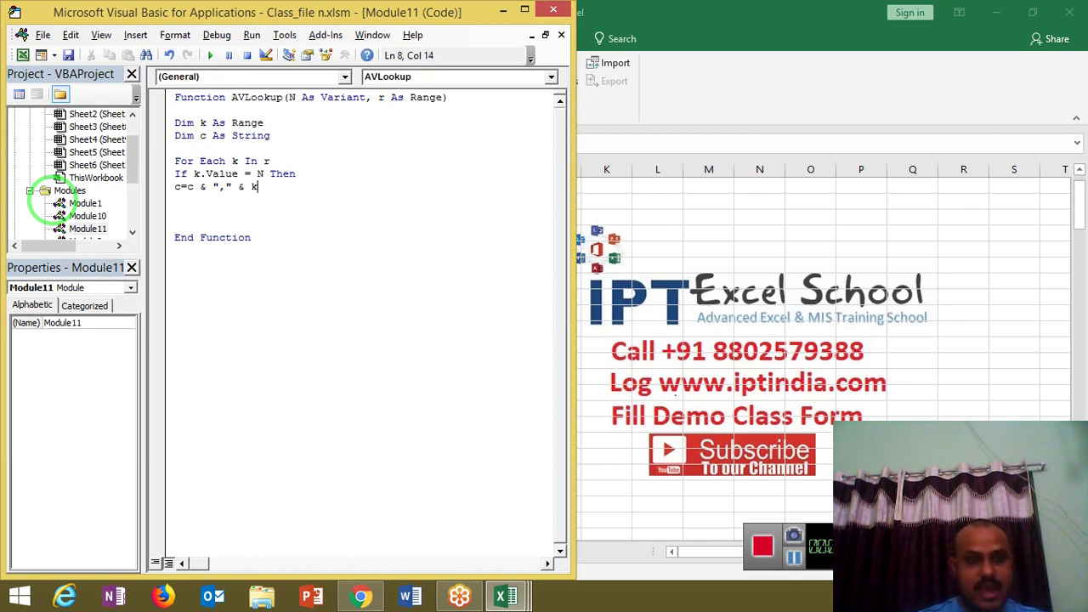
pyautogui.write(' .')
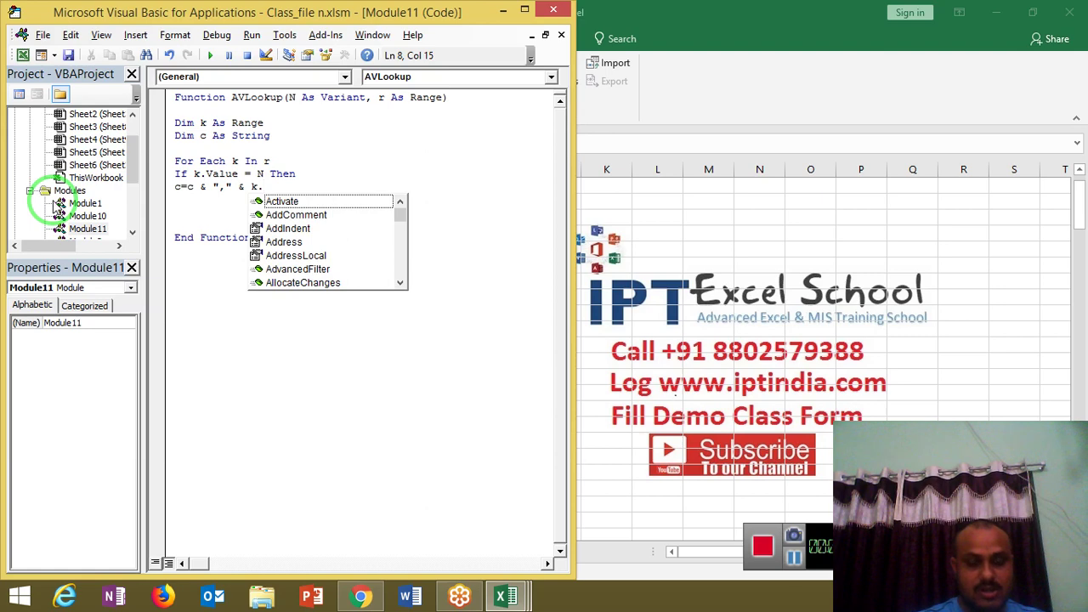
pyautogui.write('o')
pyautogui.press('Tab')
pyautogui.write('(')
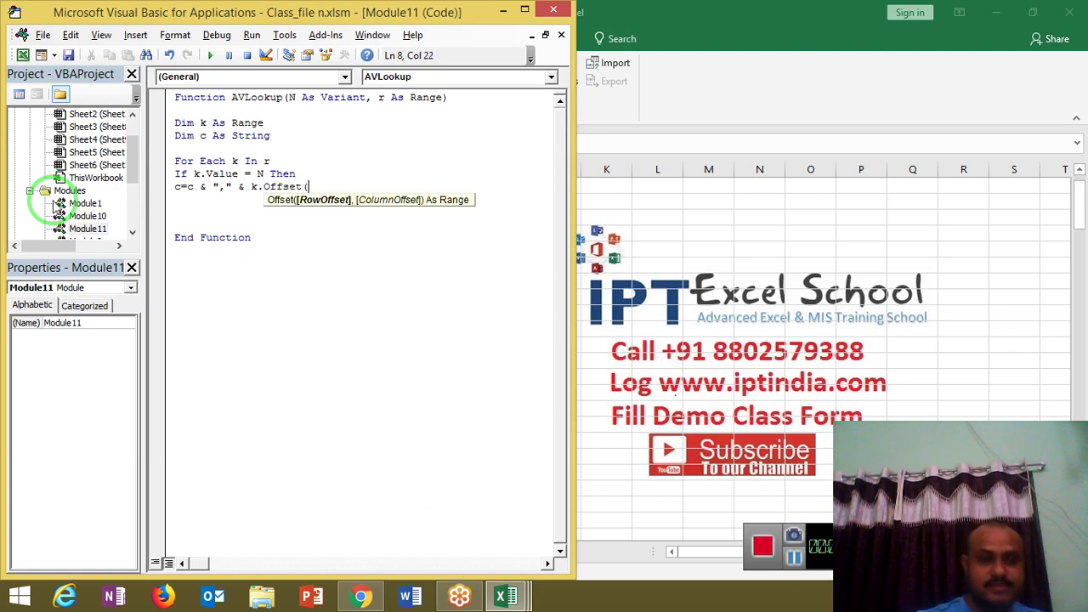
pyautogui.write('0,1')
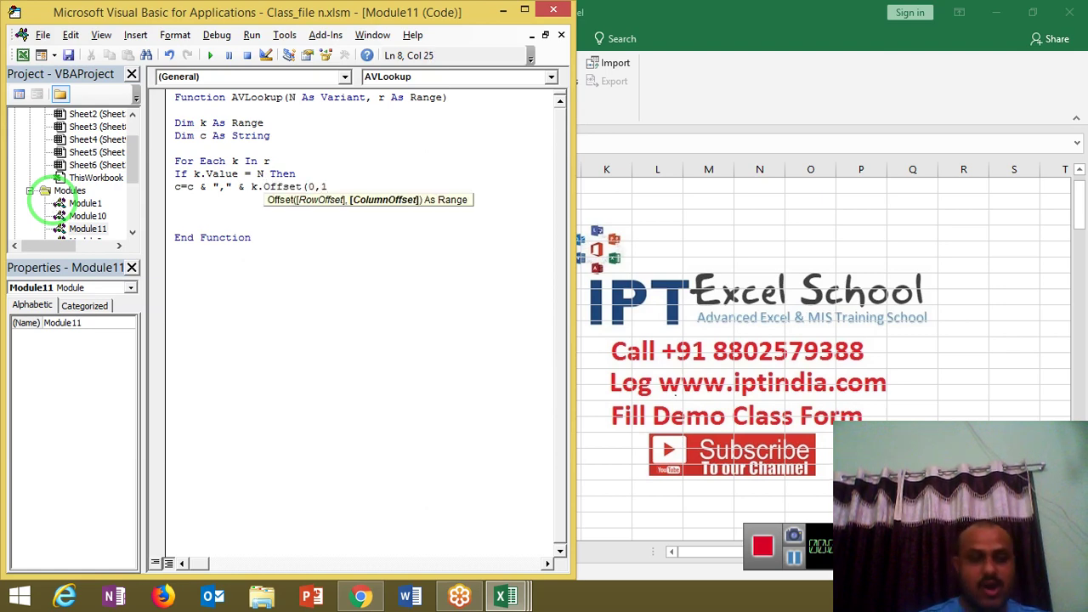
pyautogui.hotkey('alt', 'F11')
pyautogui.hotkey('alt', 'Tab')
pyautogui.write(')')
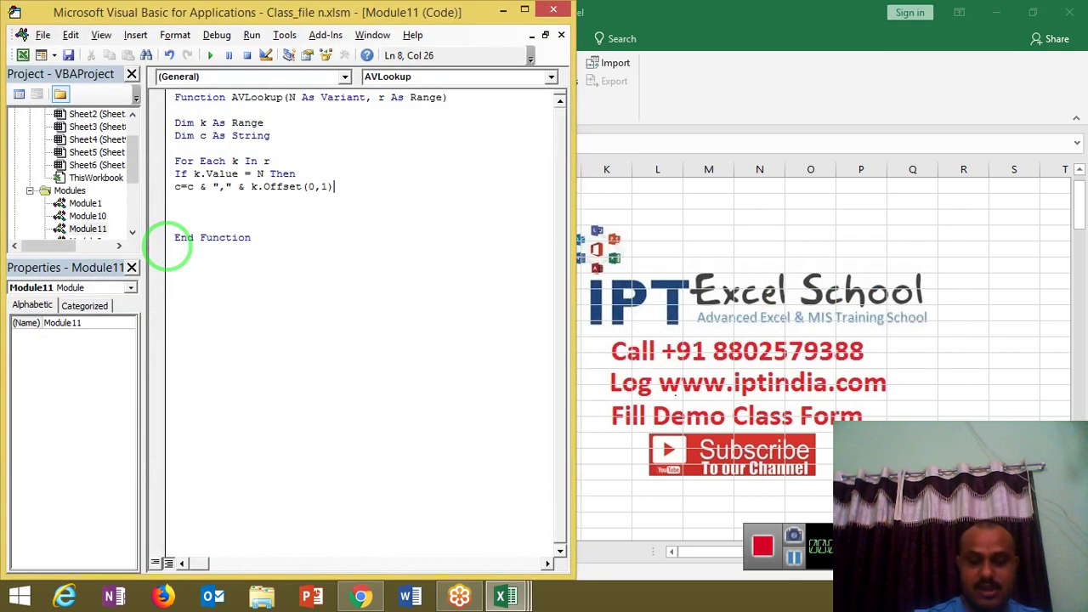
pyautogui.write('.value')
pyautogui.press('Return')
# Step: Close the block with End If and the loop with Next k
pyautogui.write('end if')
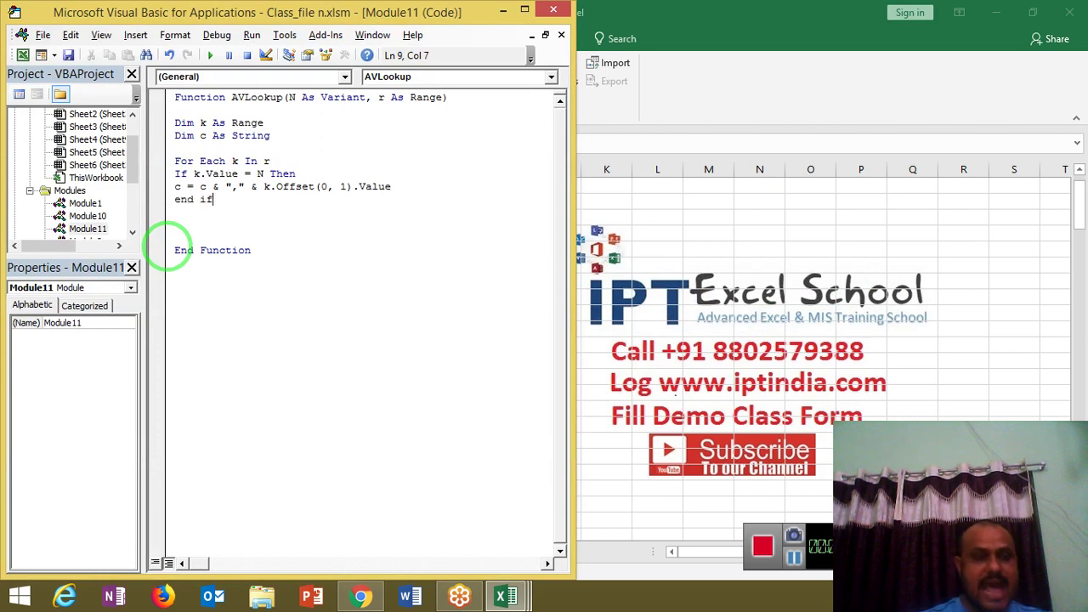
pyautogui.press('Return')
pyautogui.write('next i')
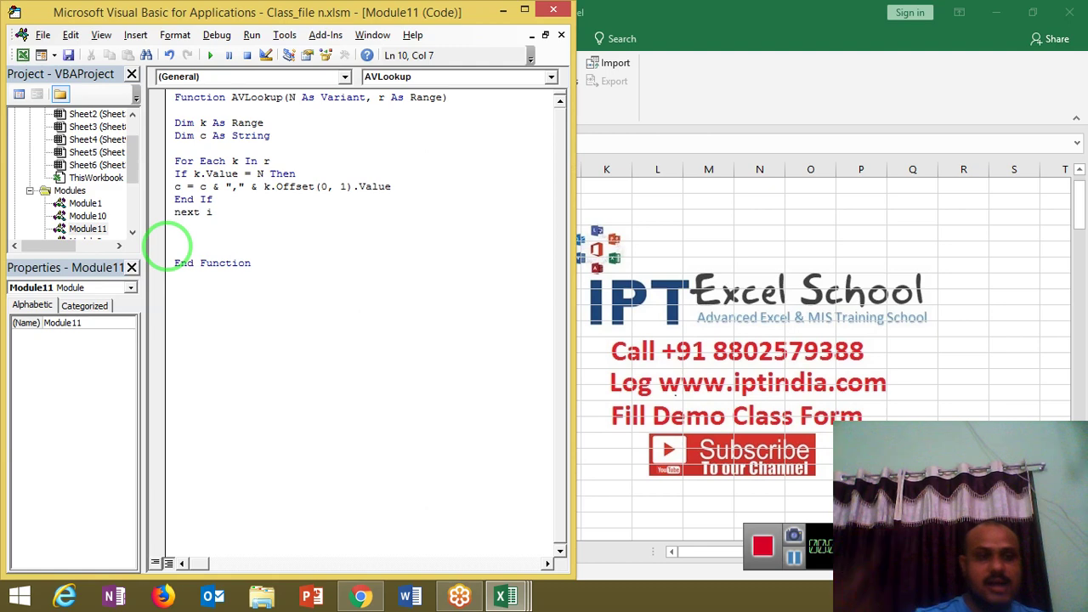
pyautogui.press('BackSpace')
pyautogui.write('k')
pyautogui.press('Return')
pyautogui.press('Return')
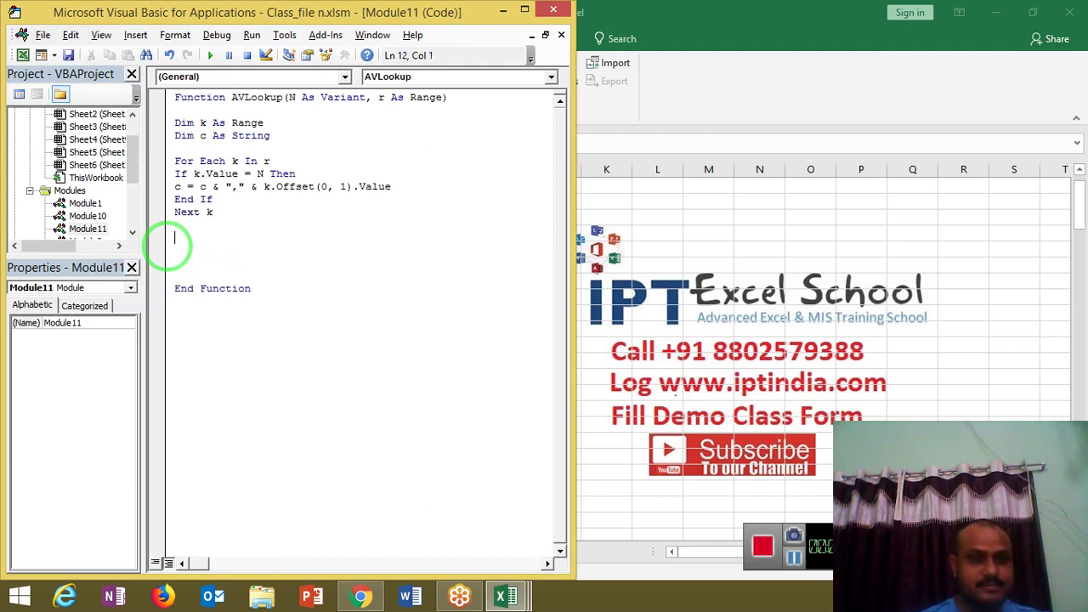
pyautogui.press('Return')
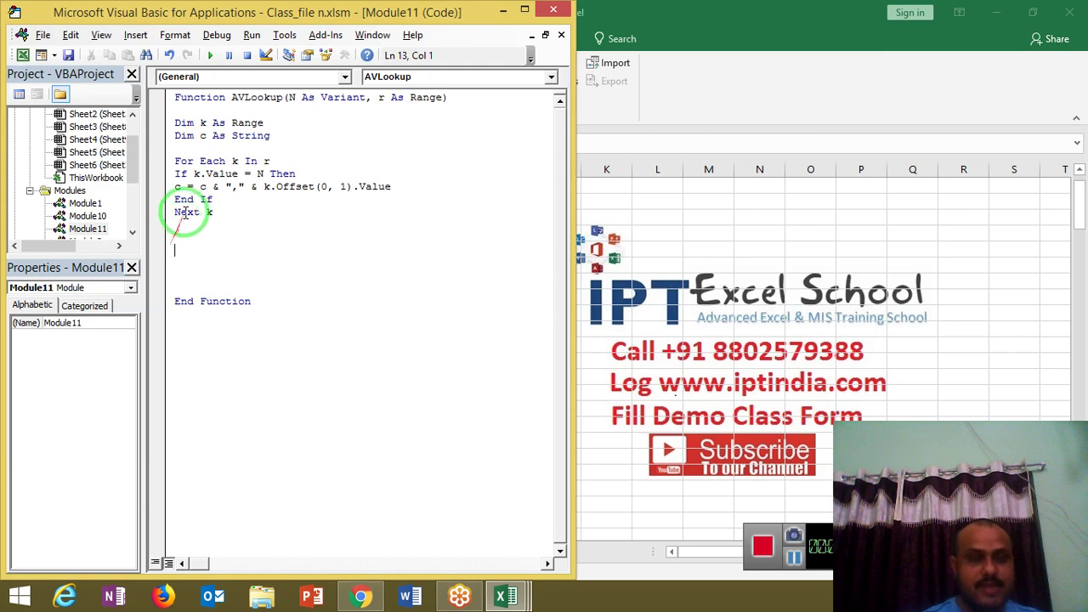
# Step: Start the return line by pasting AVLookup = above End Function
pyautogui.doubleClick(257, 97)
pyautogui.hotkey('ctrl', 'c')
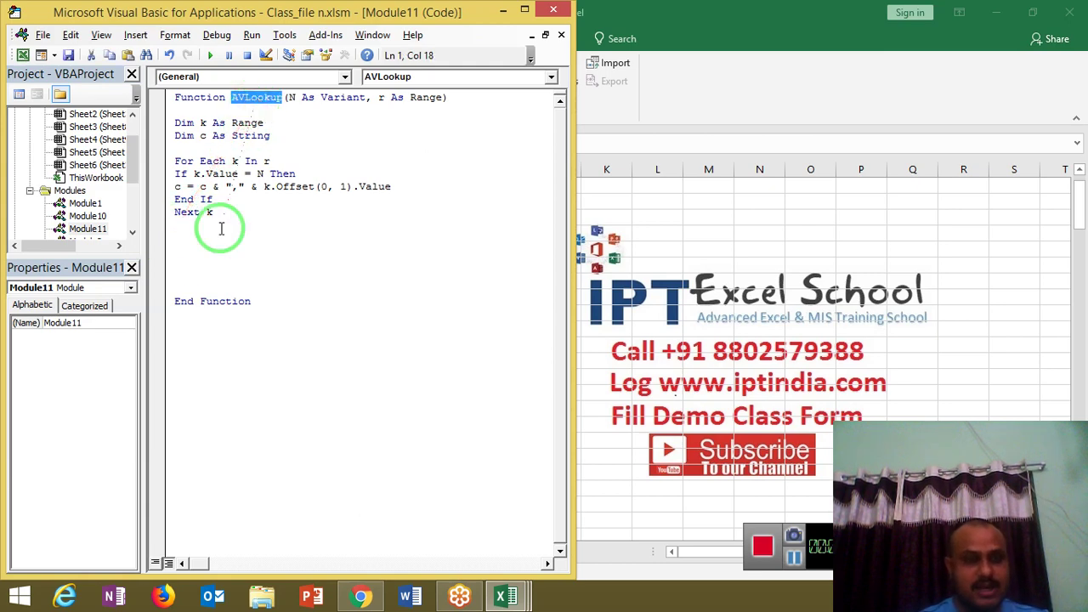
pyautogui.click(200, 273)
pyautogui.hotkey('ctrl', 'v')
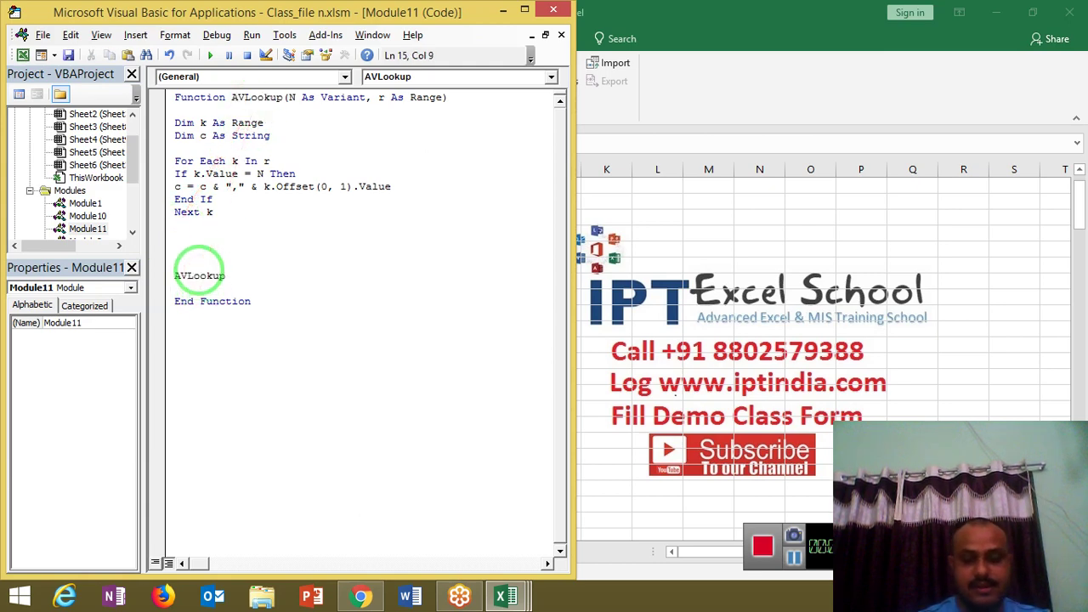
pyautogui.write('=c')
pyautogui.click(213, 298)
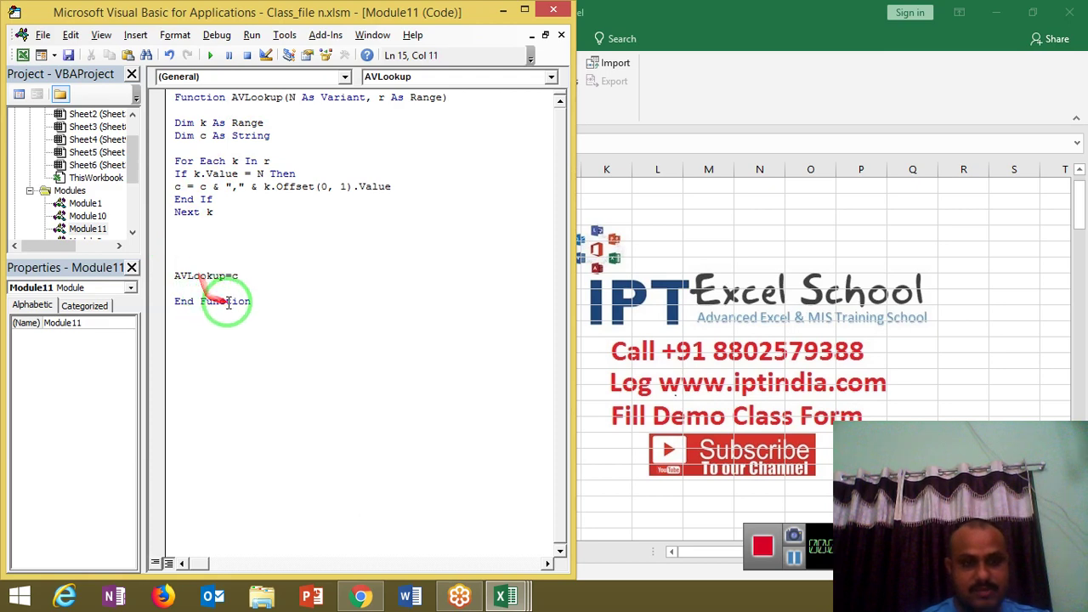
# Step: Make the function return Right(c, Len(c)-1) to drop the leading comma
pyautogui.click(240, 278)
pyautogui.click(243, 277)
pyautogui.write('l')
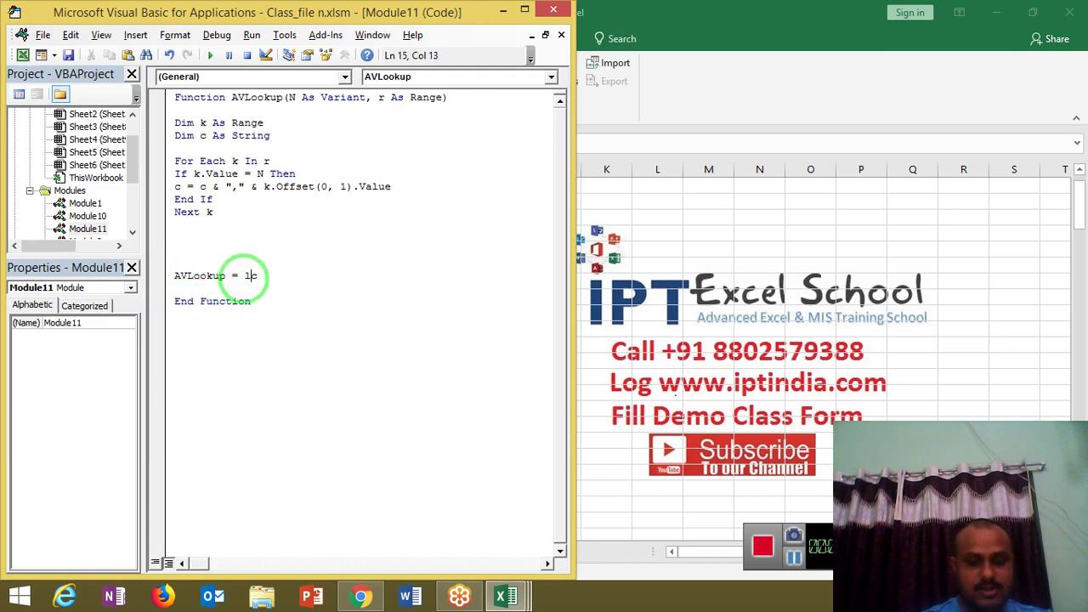
pyautogui.write('right(')
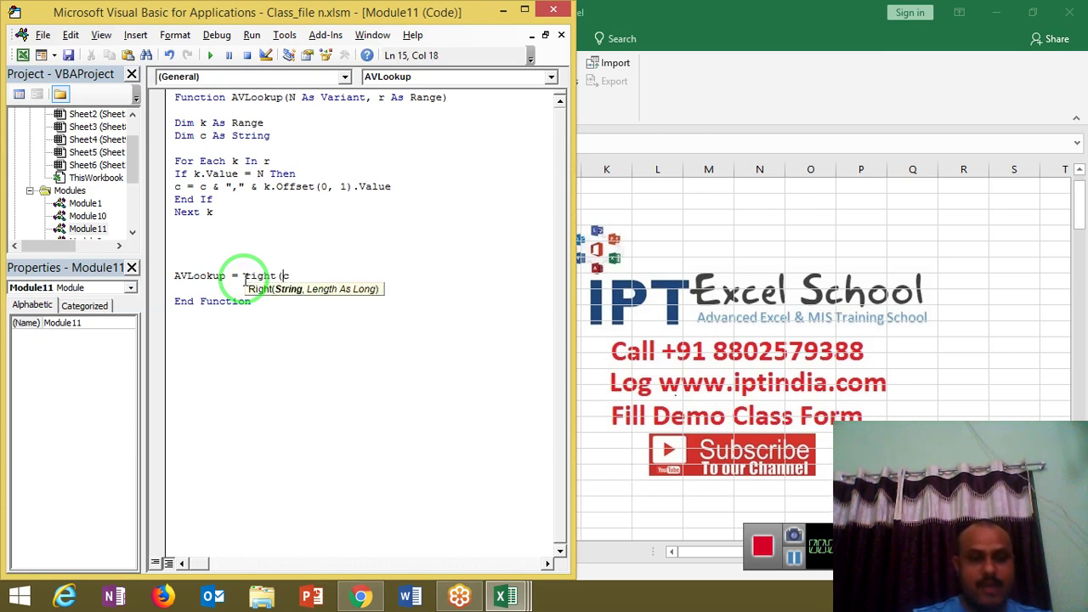
pyautogui.click(293, 275)
pyautogui.write(',')
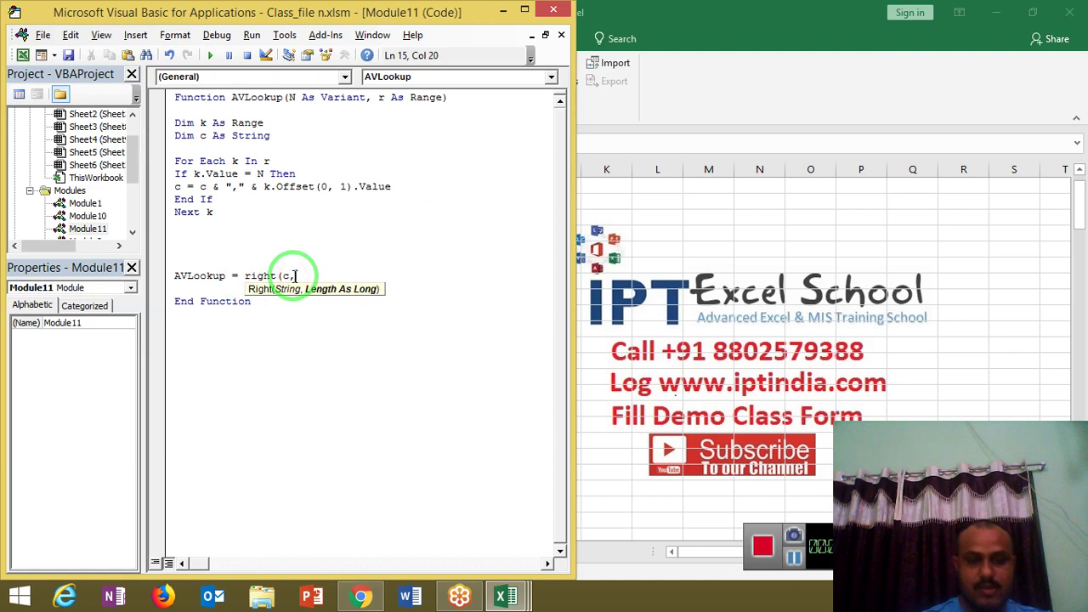
pyautogui.write('"')
pyautogui.press('BackSpace')
pyautogui.write('len')
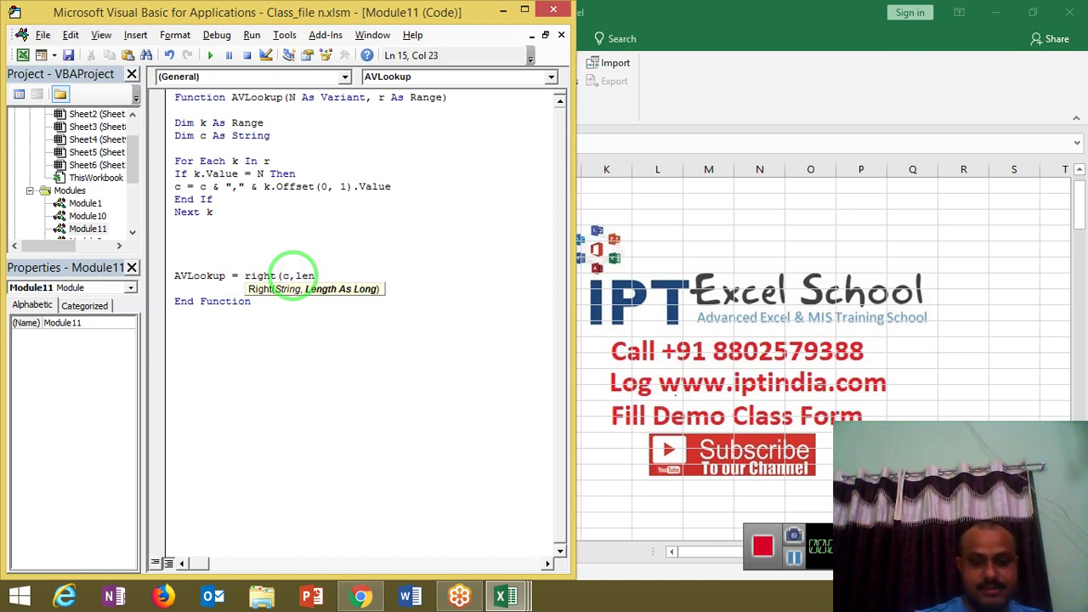
pyautogui.write('(c)-1')
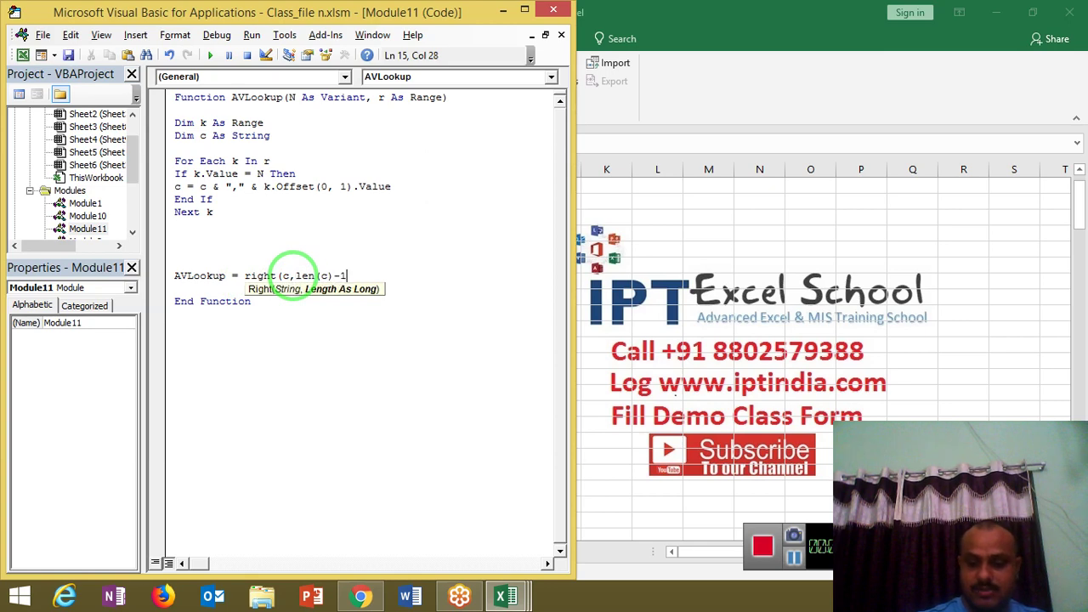
pyautogui.write(')')
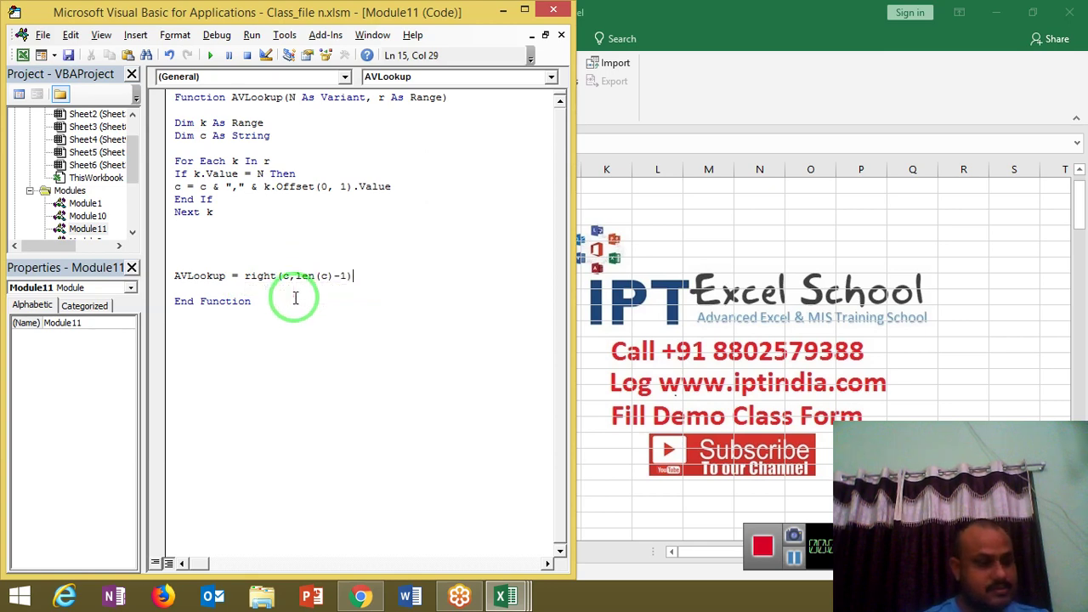
pyautogui.click(293, 304)
pyautogui.click(264, 288)
# Step: Recalculate E3 so it lists IT's sales values 55,10,27,75,52,53,21,84,33,74,21
pyautogui.hotkey('alt', 'F11')
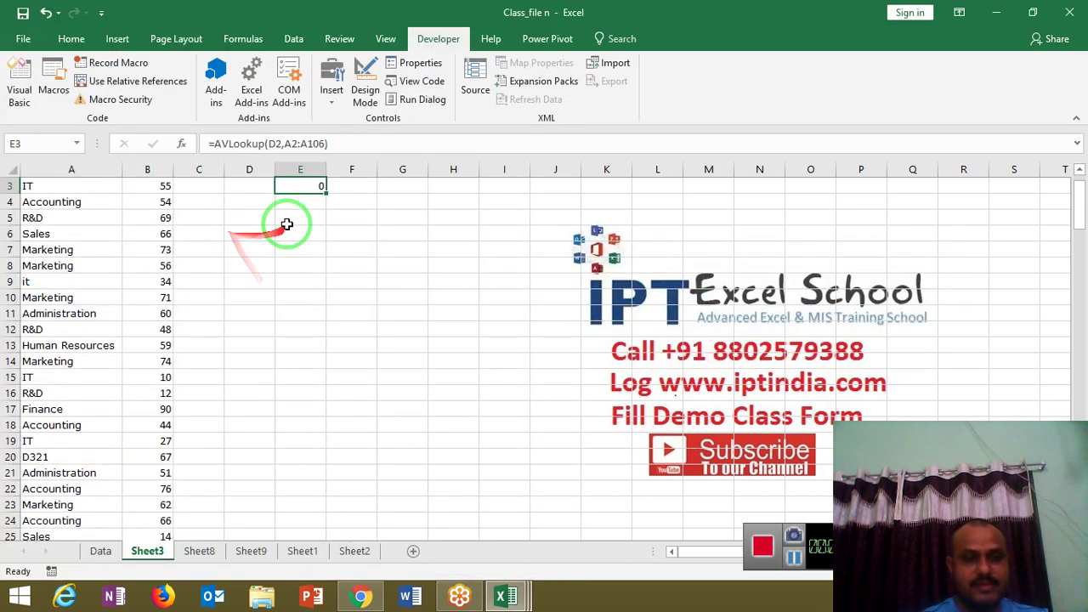
pyautogui.scroll(1, 287, 223)
pyautogui.click(300, 216)
pyautogui.doubleClick(300, 216)
pyautogui.press('Return')
pyautogui.press('Return')
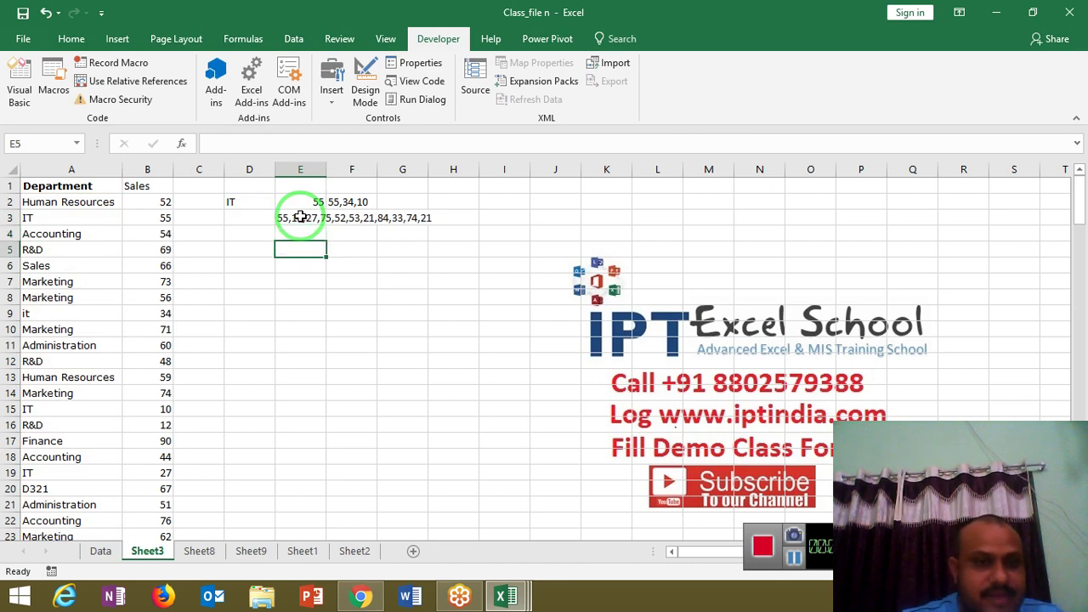
pyautogui.click(300, 217)
pyautogui.hotkey('alt', 'Tab')
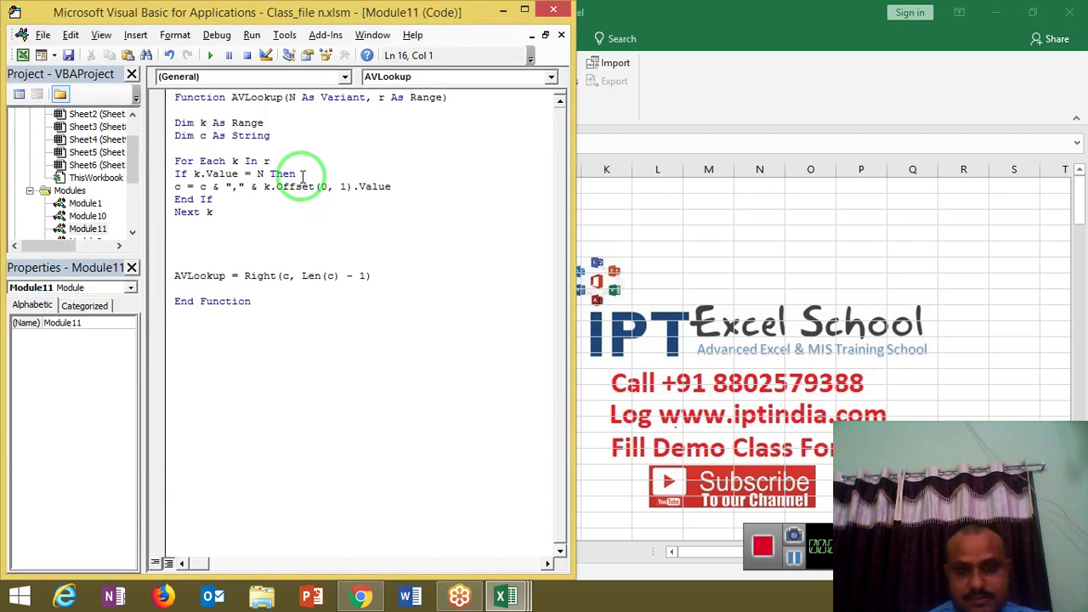
pyautogui.click(320, 224)
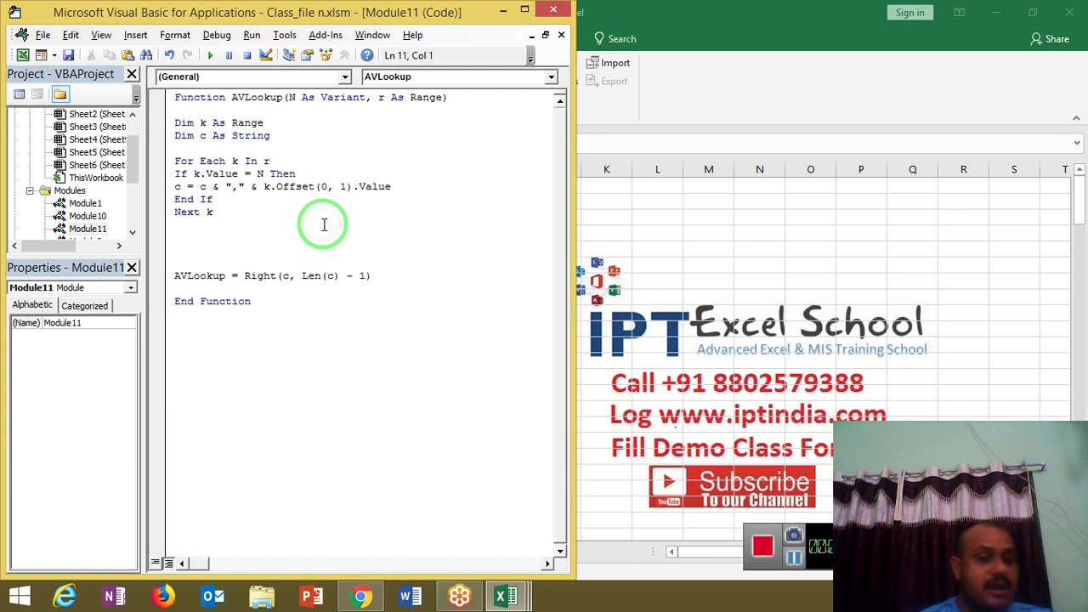
pyautogui.moveTo(275, 304); pyautogui.dragTo(181, 102)
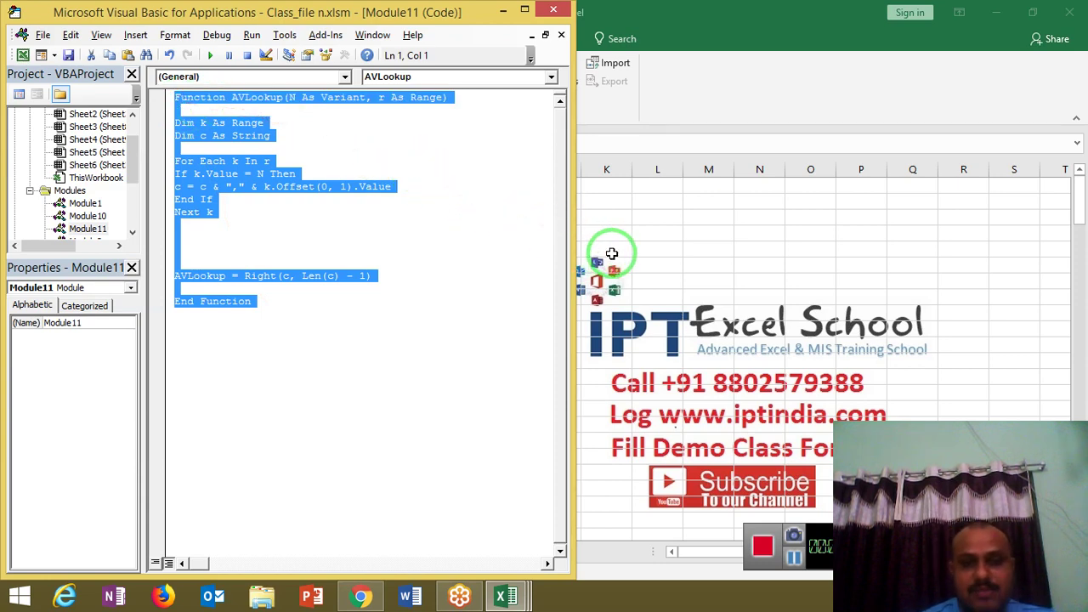
# Step: Bring Sheet3, with E3's AVLookup results, in front of the VBA editor
pyautogui.click(611, 253)
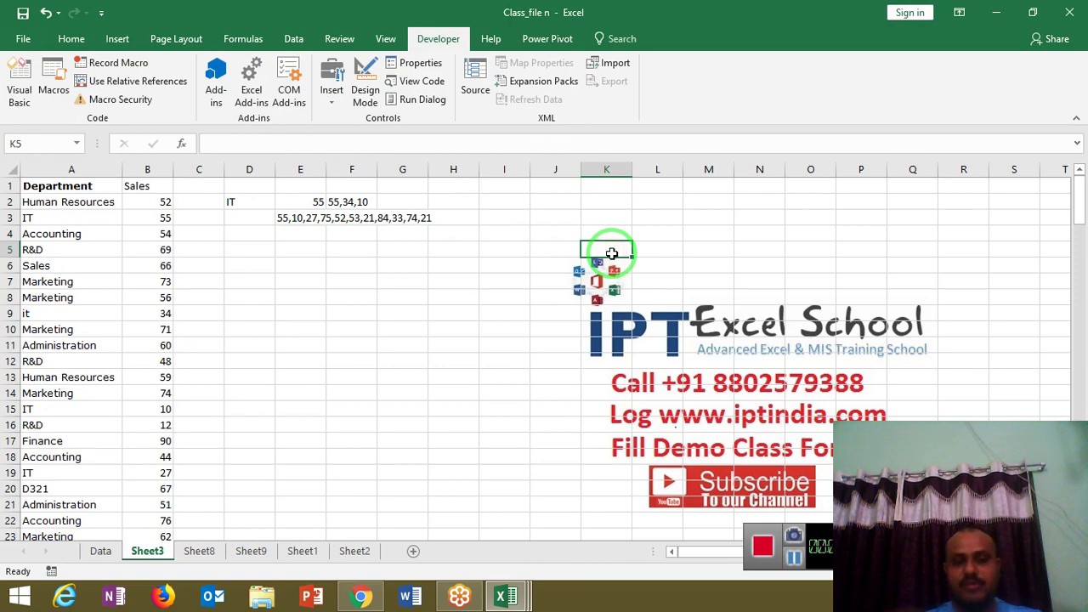